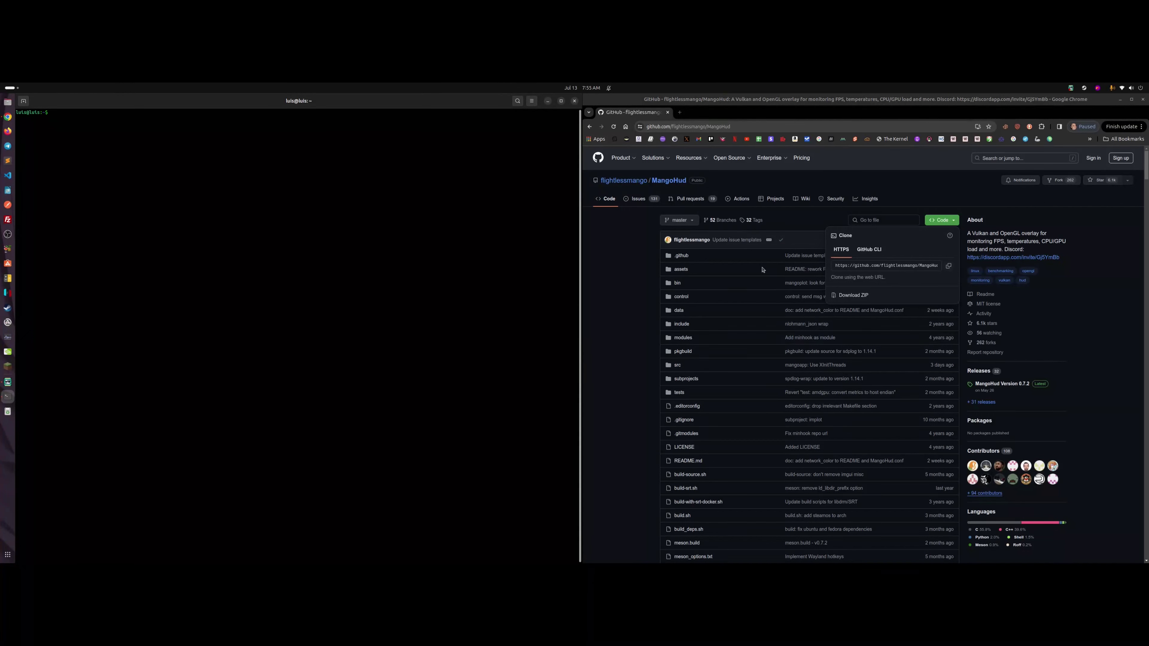
Step: Copy the MangoHud repository's HTTPS clone URL from GitHub's Code menu
click(603, 301)
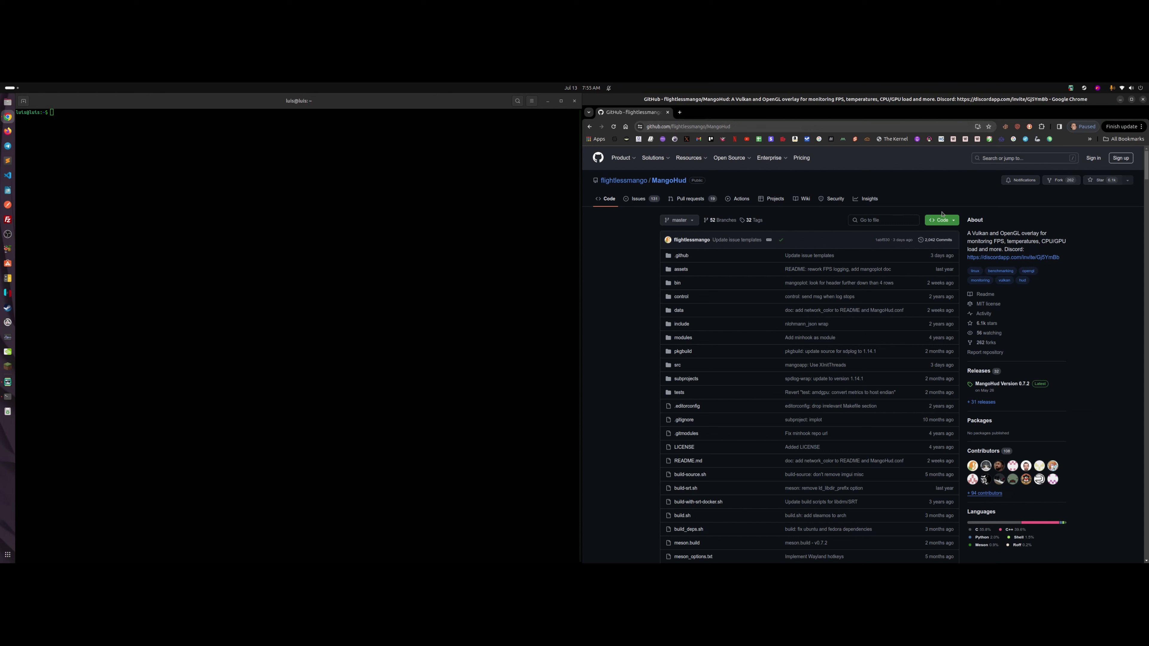
click(939, 222)
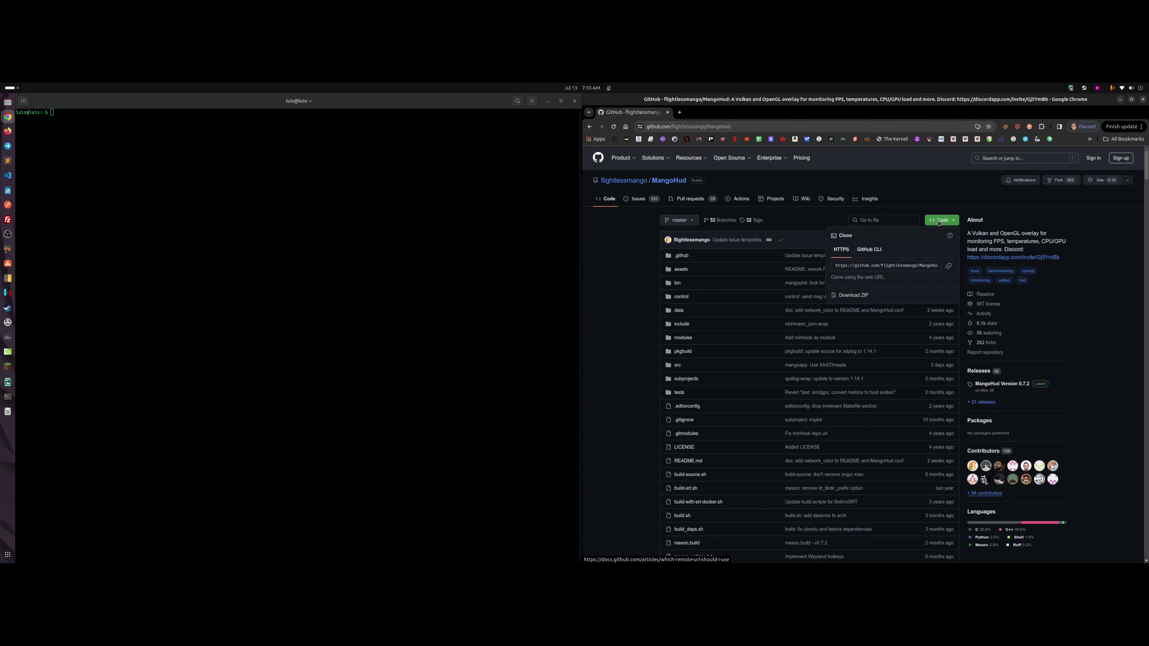
click(948, 268)
click(631, 335)
click(420, 314)
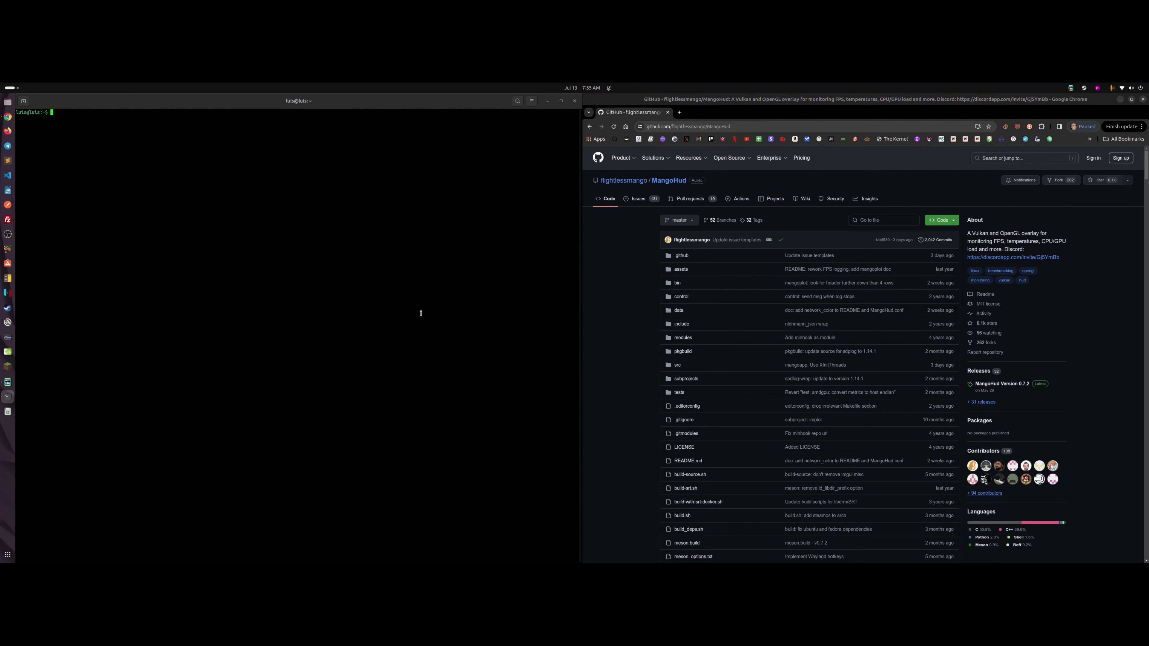
Step: Install git with sudo apt install git
text(git clone)
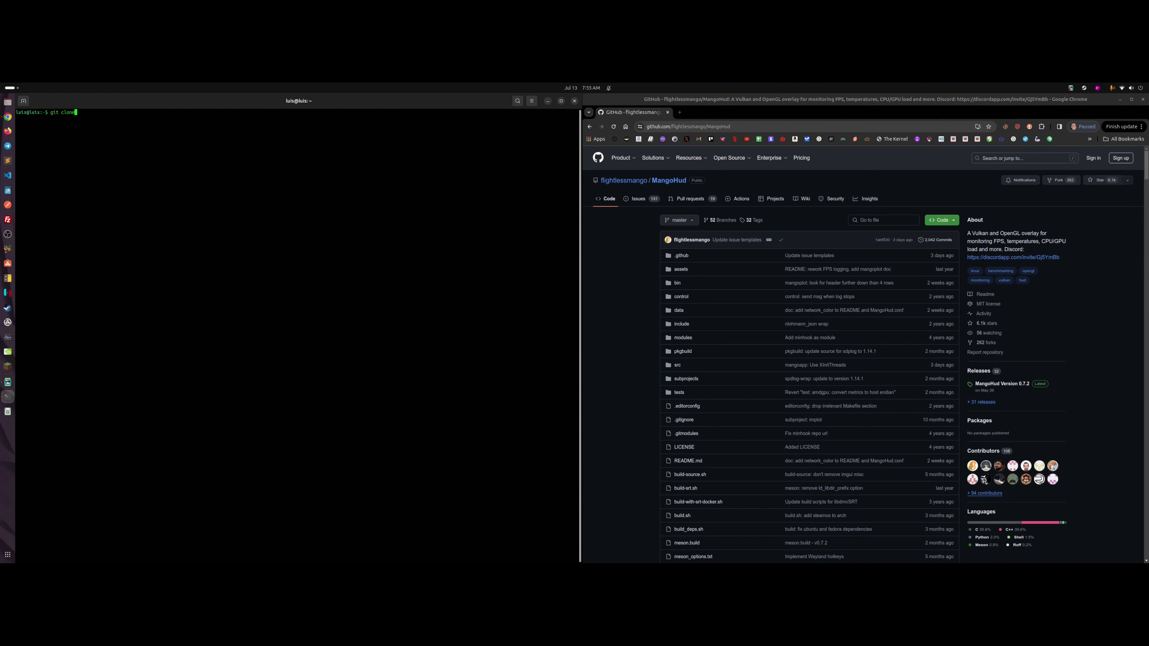
key(ctrl+w)
key(ctrl+w)
text(apt install git)
text(sudo)
key(Return)
key(Return)
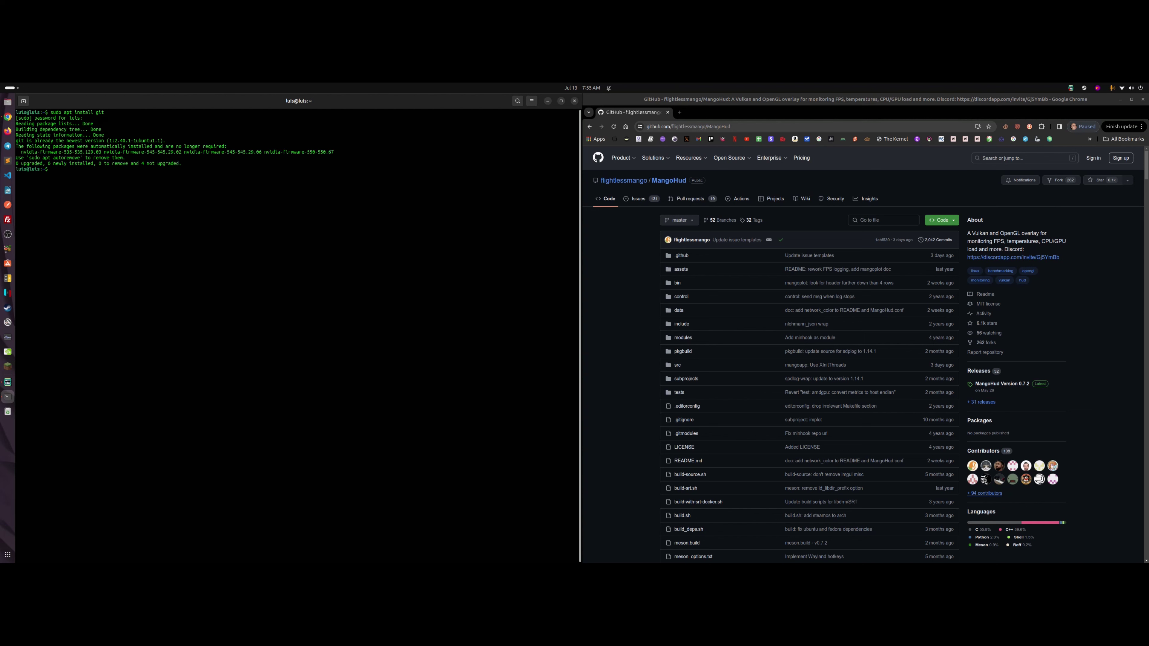
Step: Clone the MangoHud repository using git clone with the pasted HTTPS URL
key(Up)
key(Home)
key(ctrl+l)
key(Right)
key(Right)
key(Right)
key(Right)
key(Right)
key(Right)
key(Right)
key(Right)
key(Right)
key(Right)
key(Right)
key(Right)
key(Right)
key(Right)
key(Right)
key(Right)
key(Right)
key(Right)
key(Right)
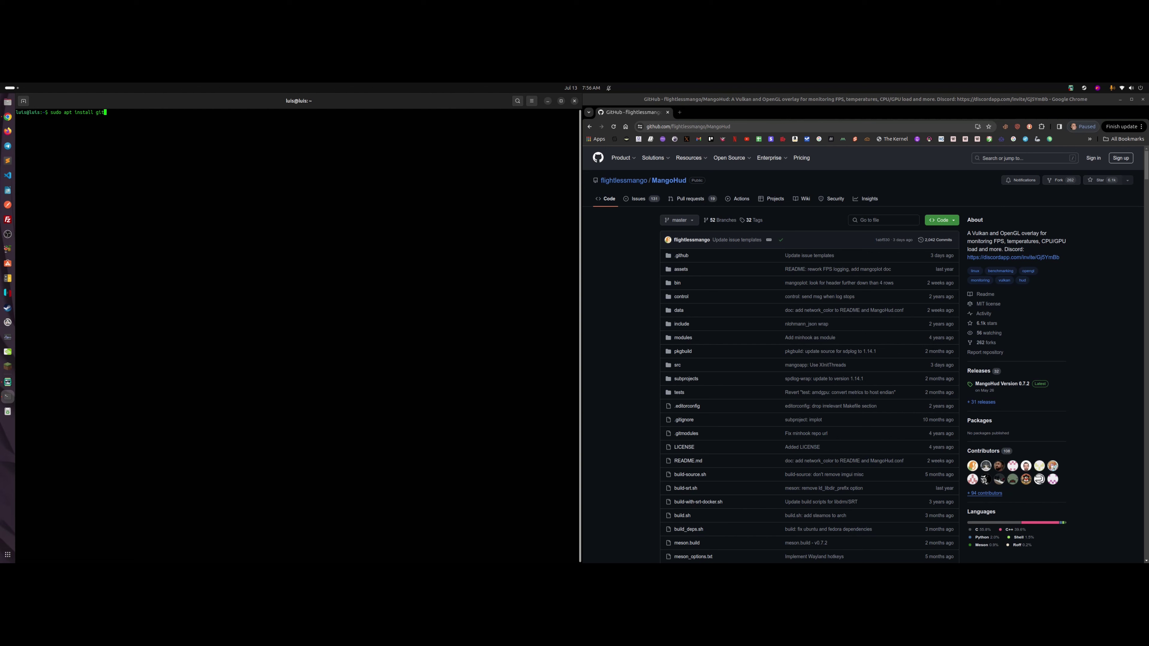
key(BackSpace)
key(BackSpace)
key(BackSpace)
key(BackSpace)
key(BackSpace)
key(BackSpace)
key(BackSpace)
key(BackSpace)
key(BackSpace)
key(BackSpace)
key(BackSpace)
key(BackSpace)
key(BackSpace)
key(BackSpace)
key(BackSpace)
key(BackSpace)
key(BackSpace)
key(BackSpace)
key(BackSpace)
key(BackSpace)
text(git clone)
key(ctrl+shift+v)
key(Return)
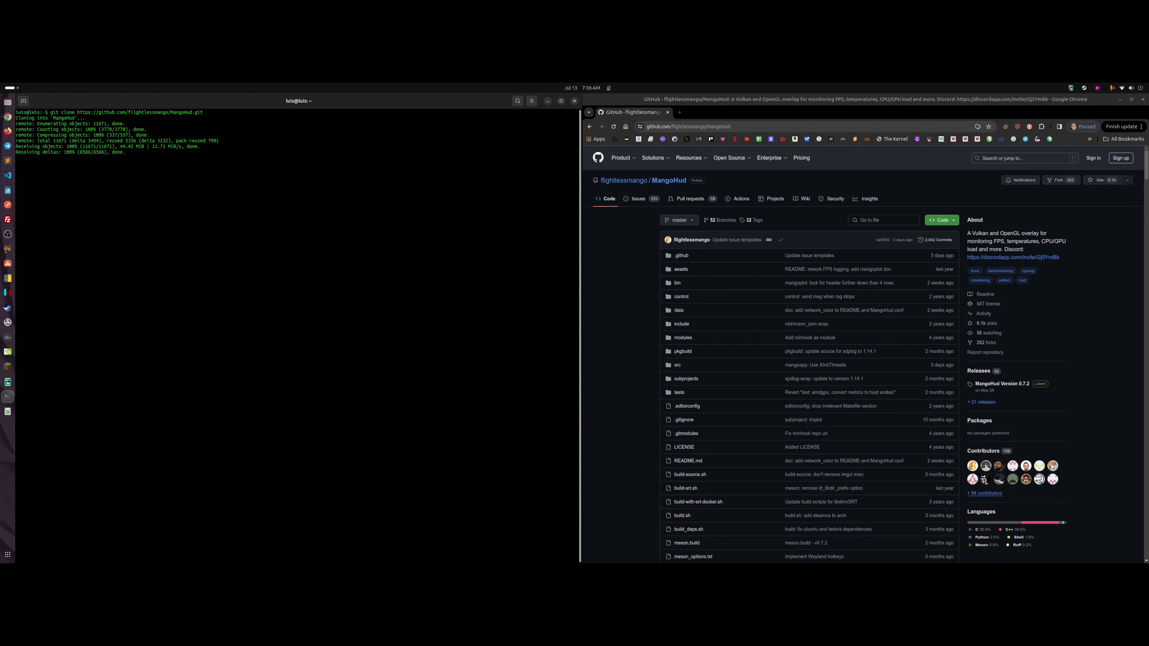
Step: Change into the MangoHud folder and type the build script's pull command
text(cd MangoHud/)
key(Return)
text(./pbui)
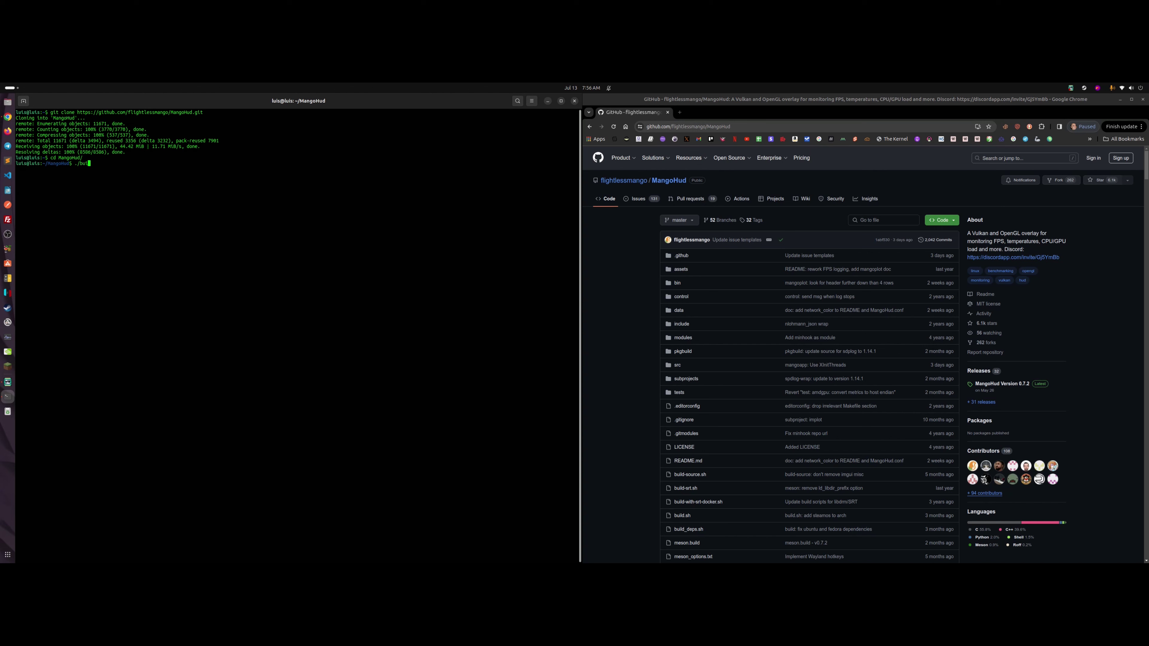
text(ld.sh pull)
Step: Run ./build.sh pull, then ./build.sh configure, approving the missing dependency installs
key(Return)
key(Up)
key(BackSpace)
key(BackSpace)
key(BackSpace)
key(BackSpace)
text(c)
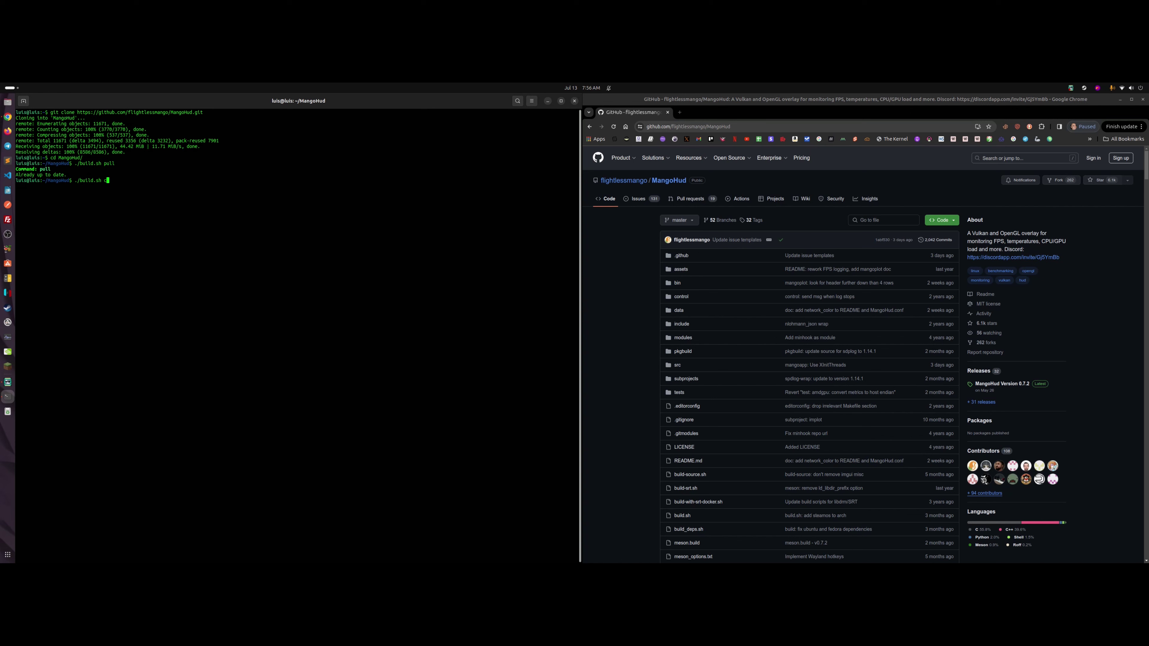
text(onfigure)
key(Return)
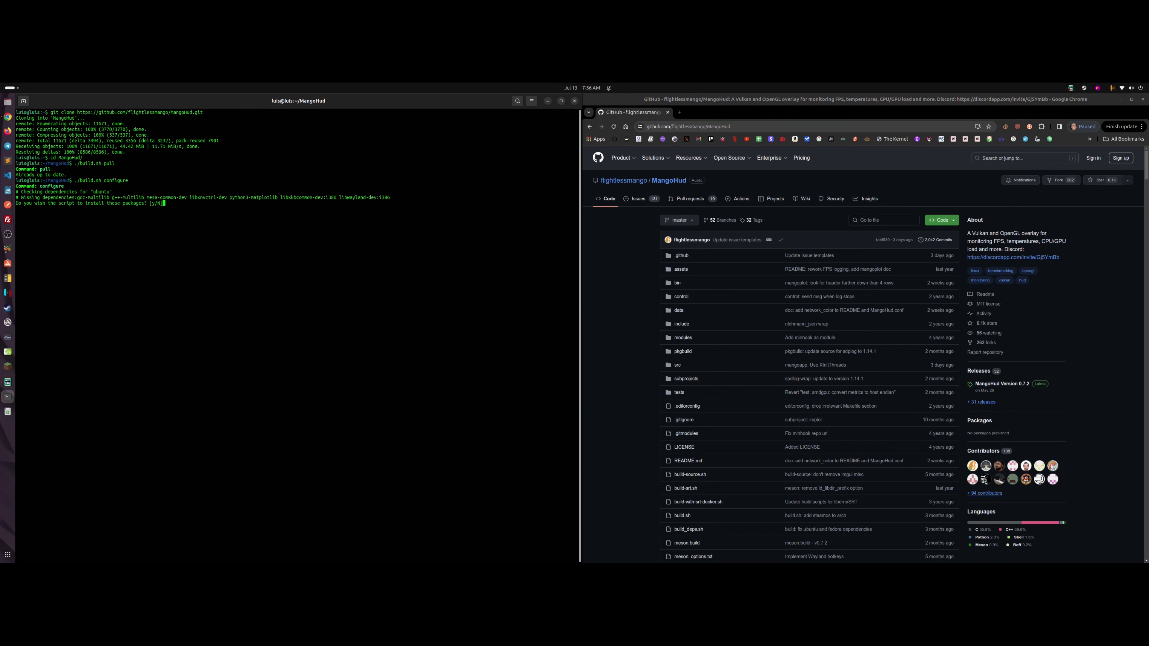
text(y)
key(Return)
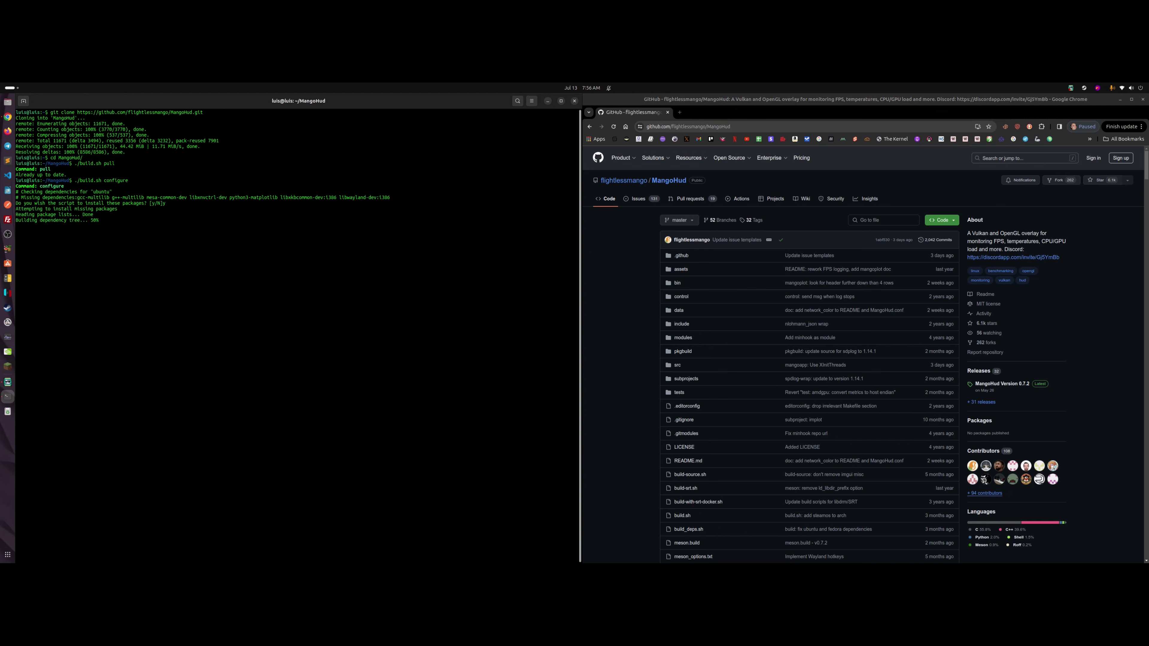
key(Return)
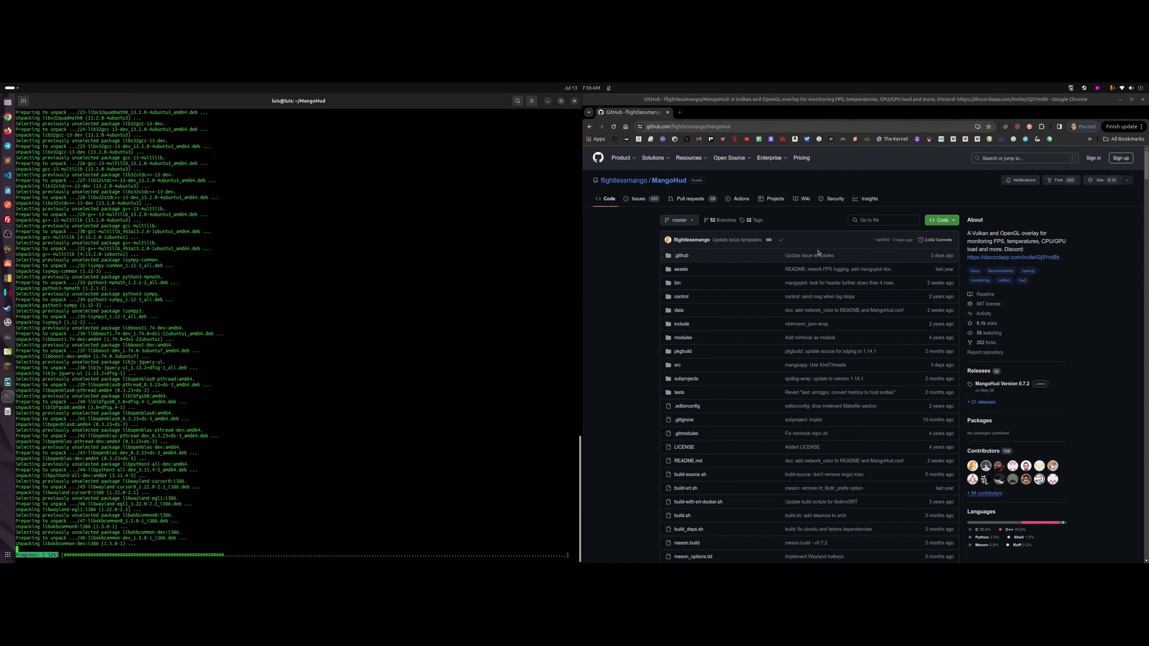
Step: Scroll the README to the Dependencies section and highlight the required development packages
scroll(836, 247, down, 5)
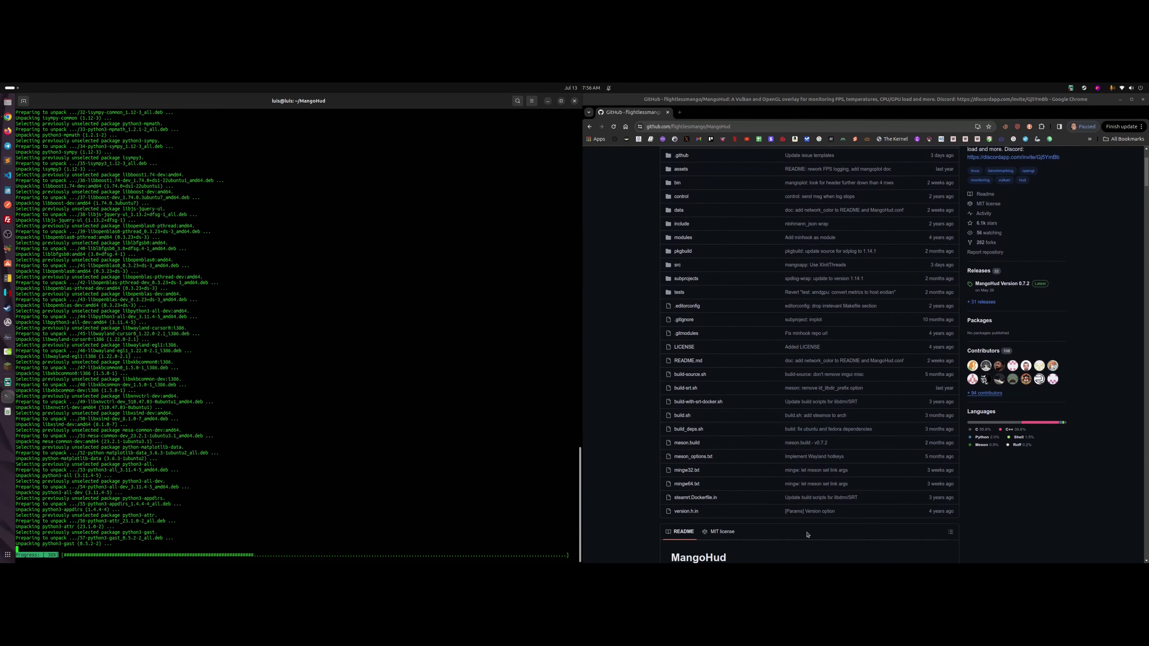
scroll(819, 488, down, 3)
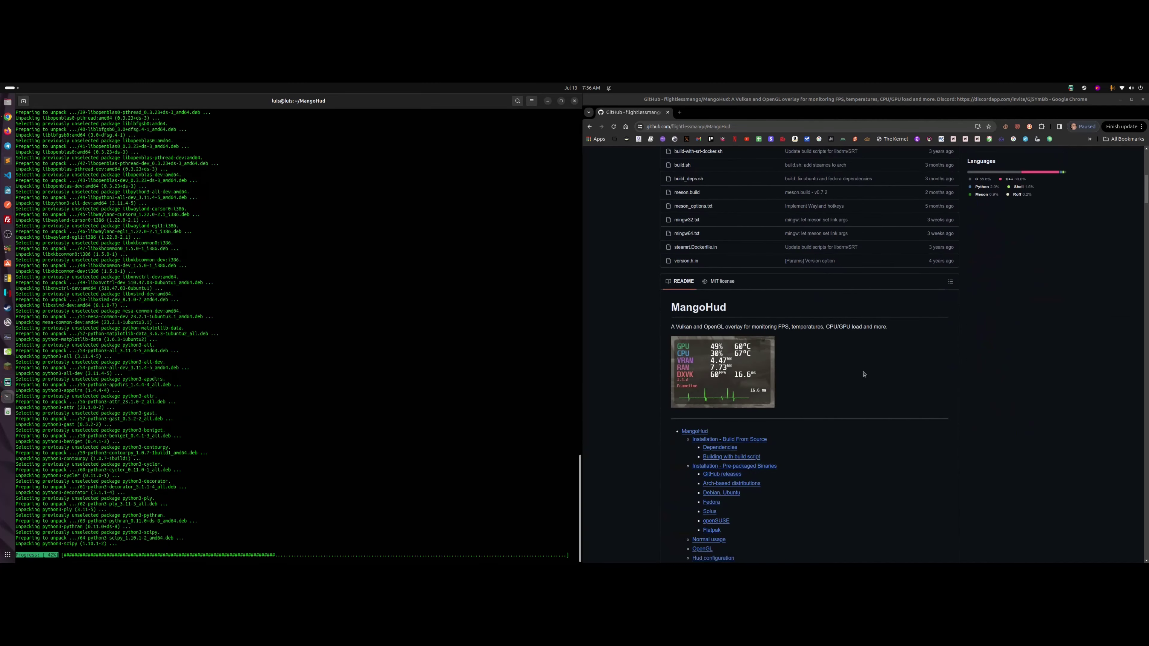
scroll(864, 377, down, 5)
scroll(901, 369, down, 1)
scroll(865, 237, down, 7)
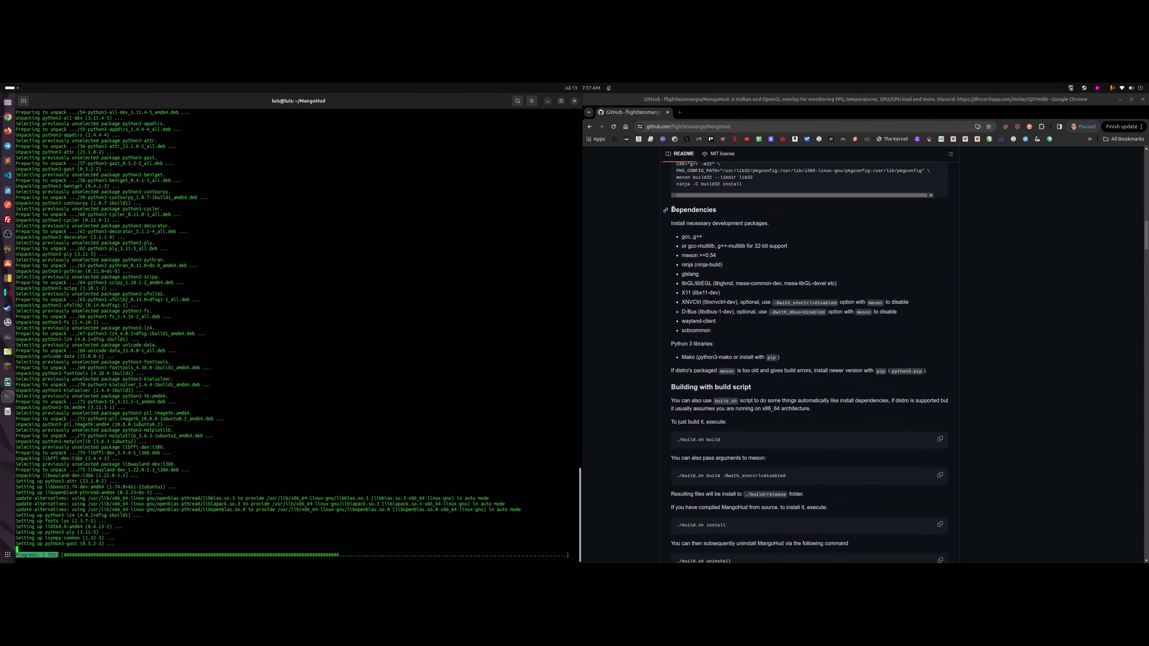
drag(671, 223, 744, 347)
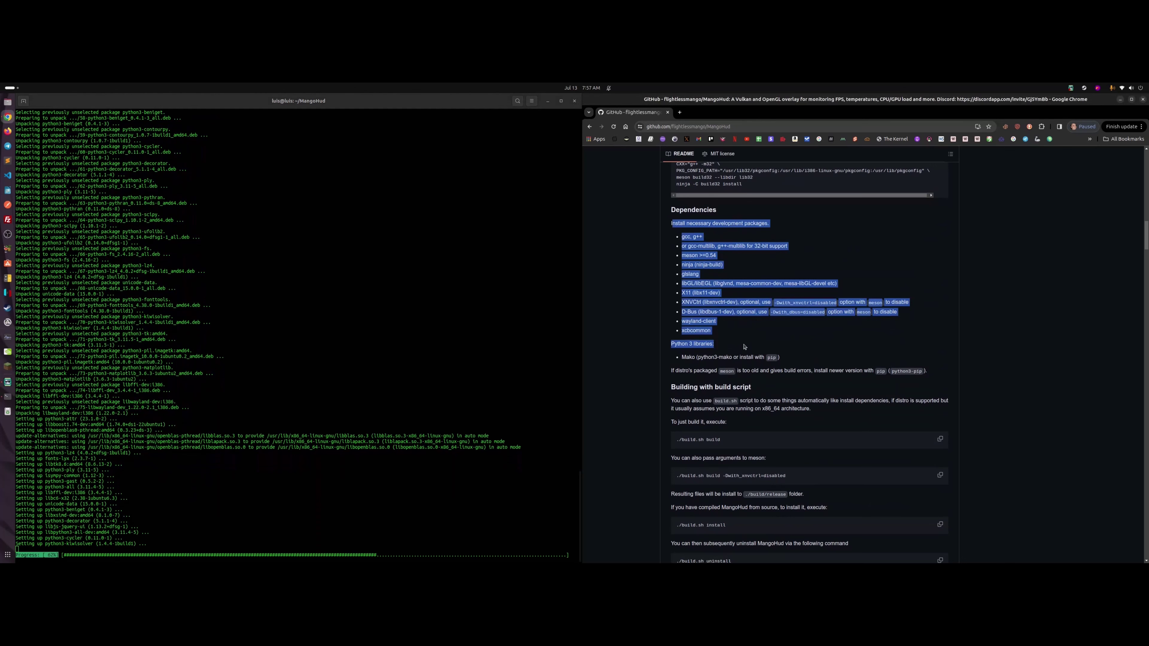
click(744, 347)
Step: Read on to Normal usage, highlighting the mangohud --dlsym %command% example and OpenGL
scroll(894, 334, down, 5)
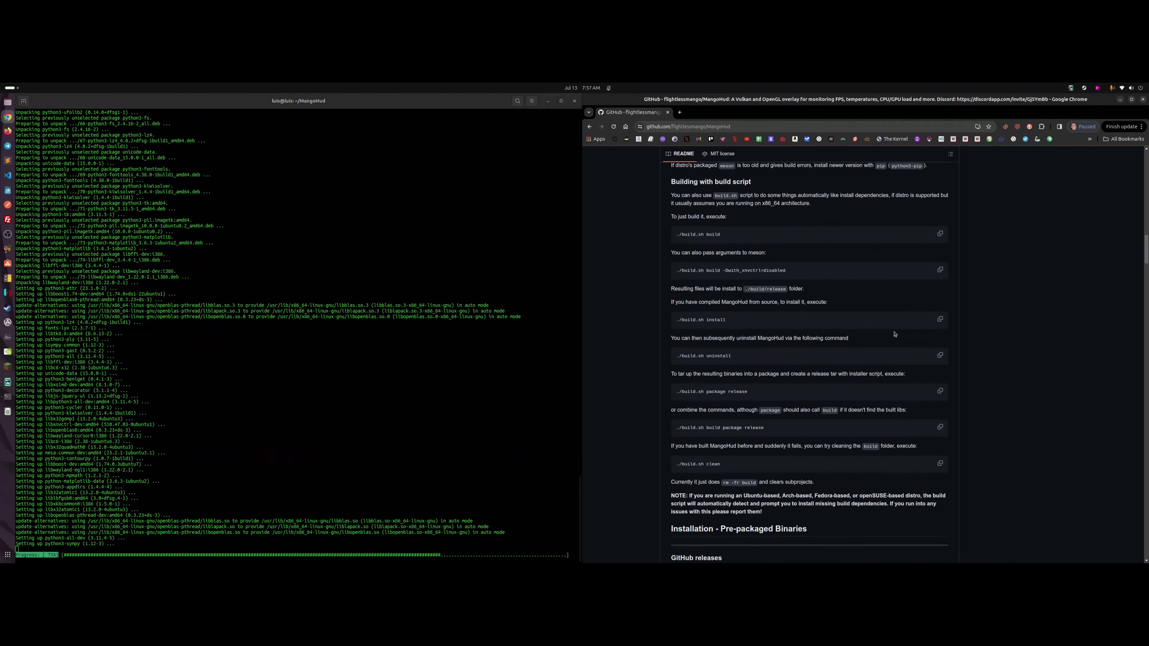
scroll(894, 334, down, 1)
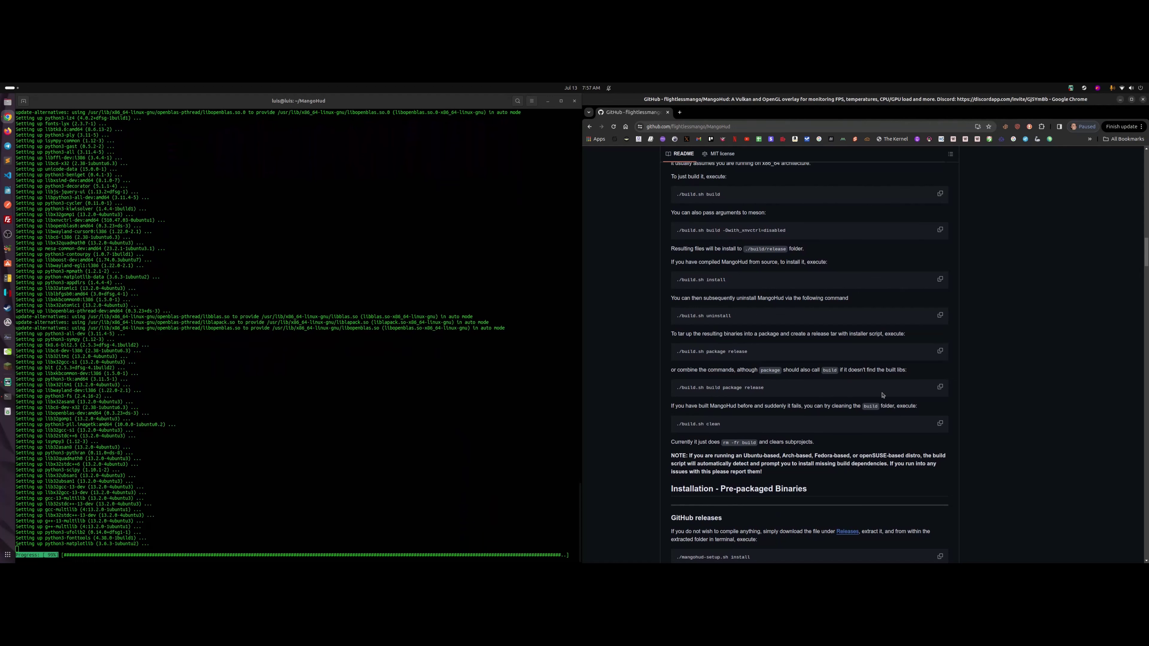
scroll(883, 396, down, 5)
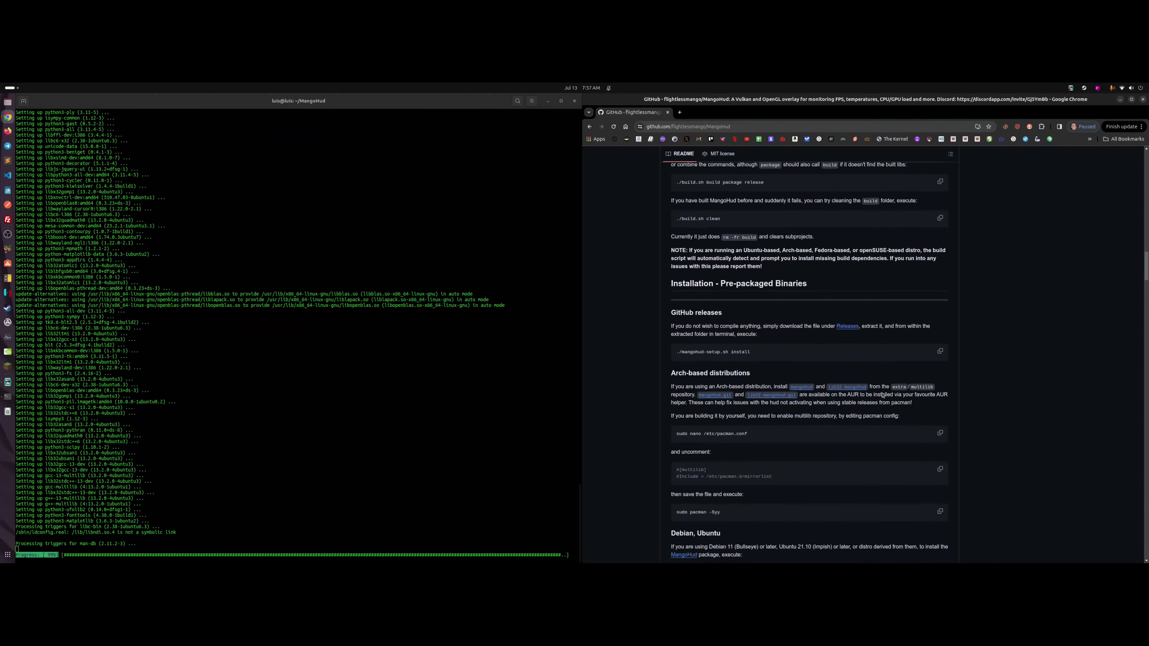
scroll(882, 395, down, 8)
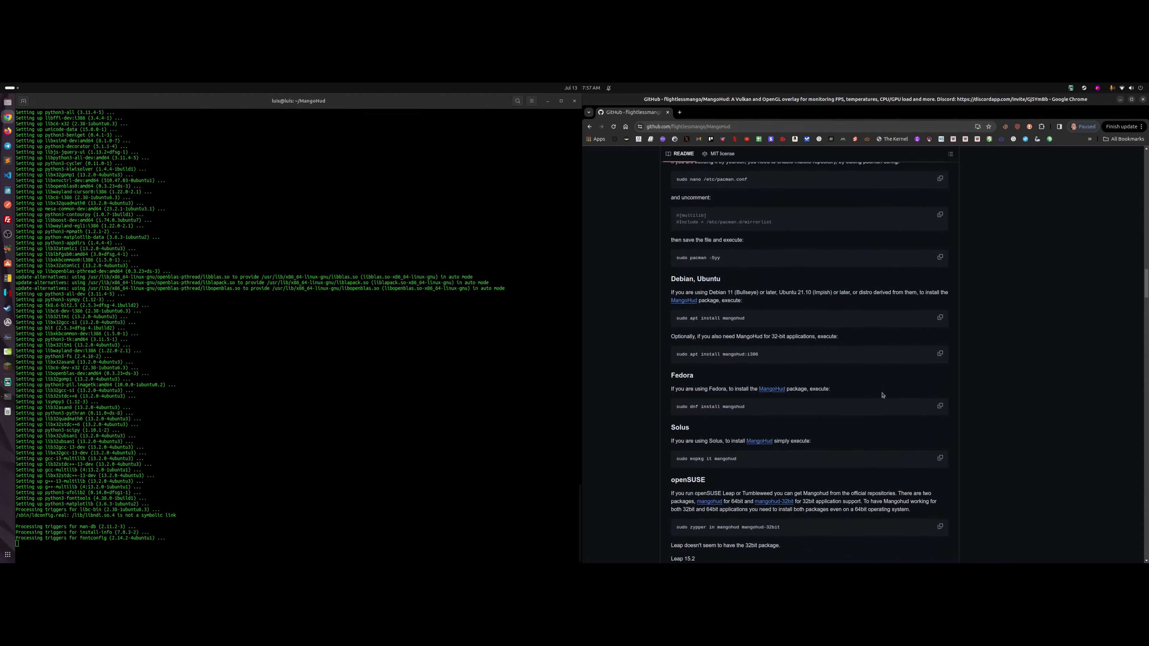
scroll(882, 395, down, 4)
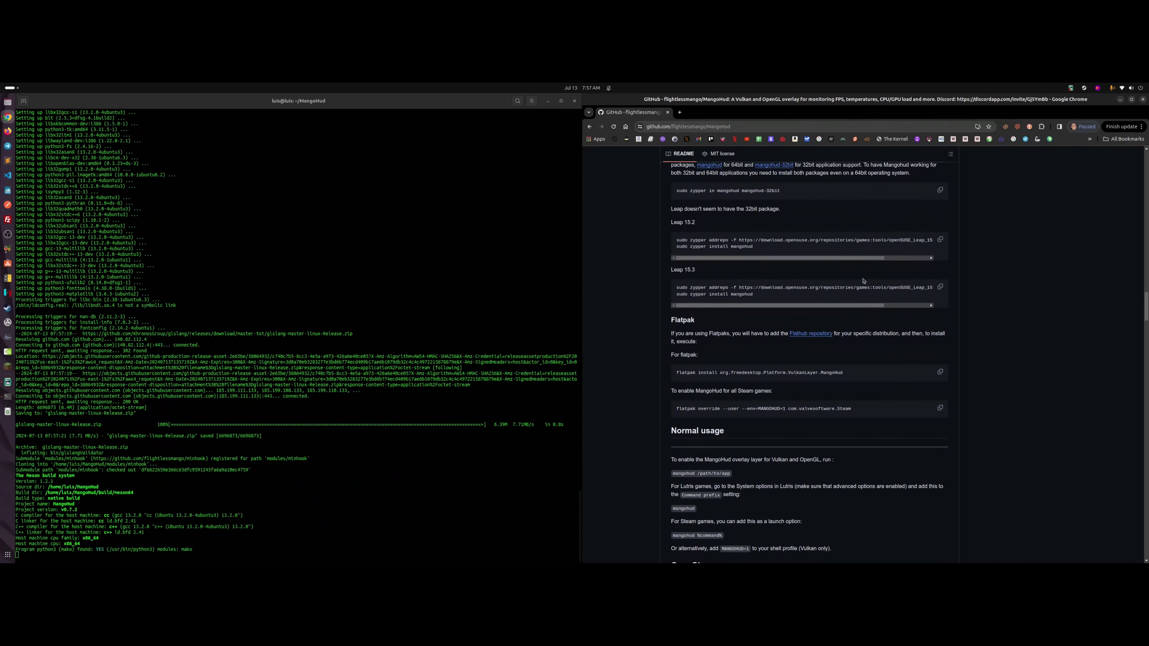
scroll(882, 396, down, 2)
scroll(883, 403, down, 3)
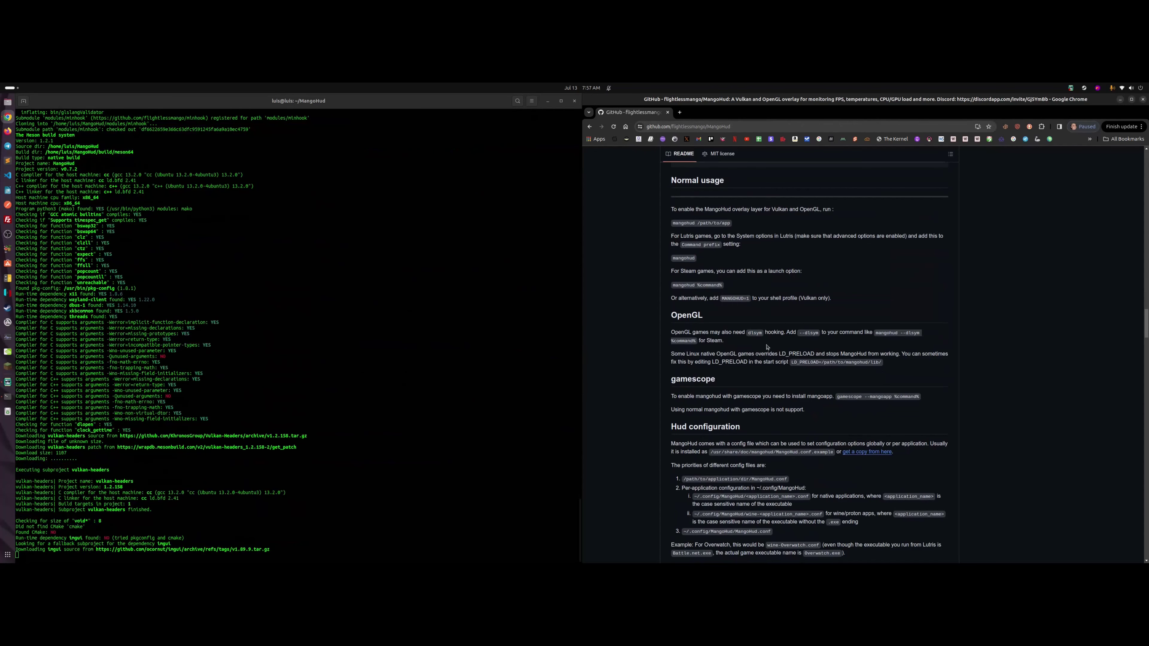
drag(877, 333, 699, 341)
double_click(677, 332)
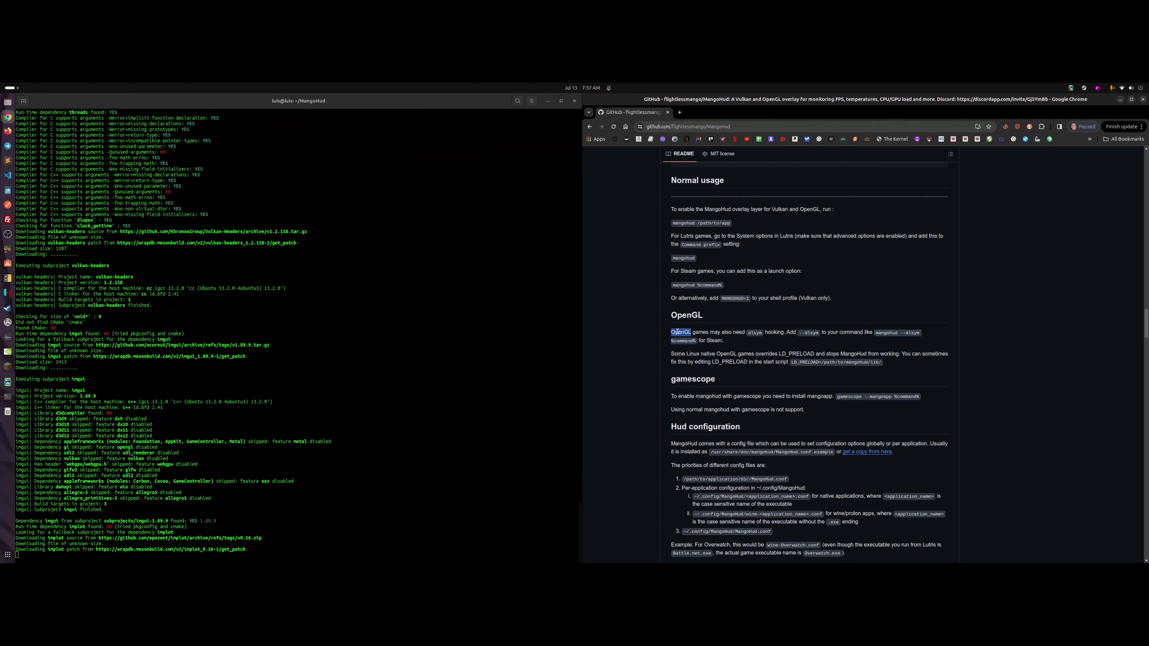
click(691, 285)
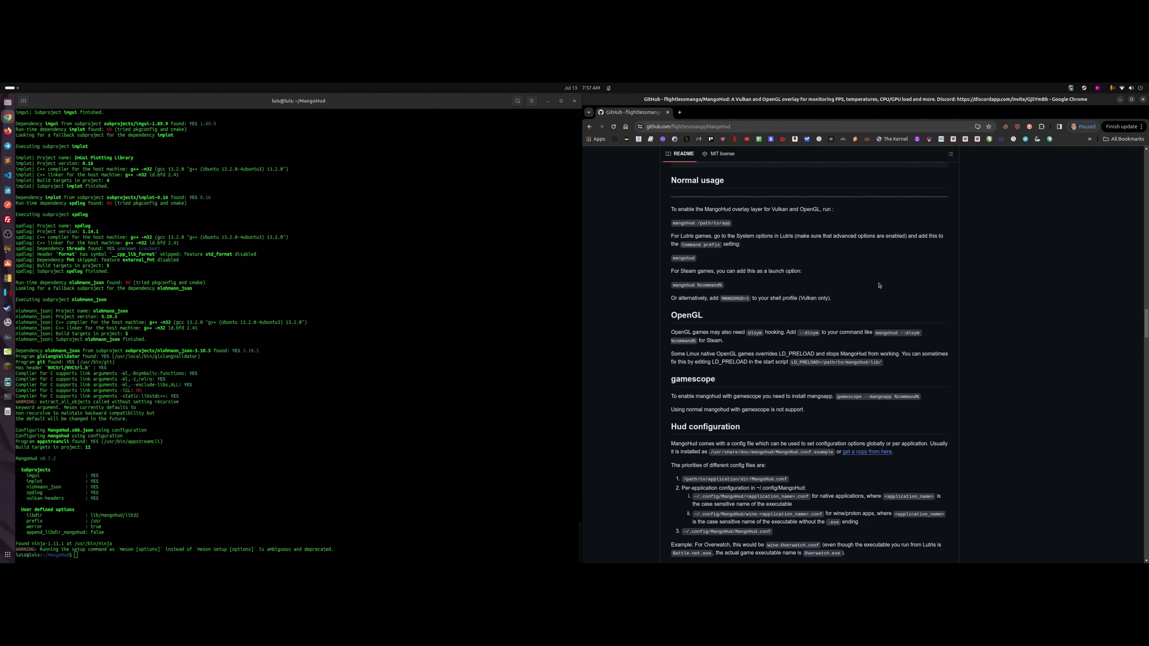
scroll(882, 285, down, 3)
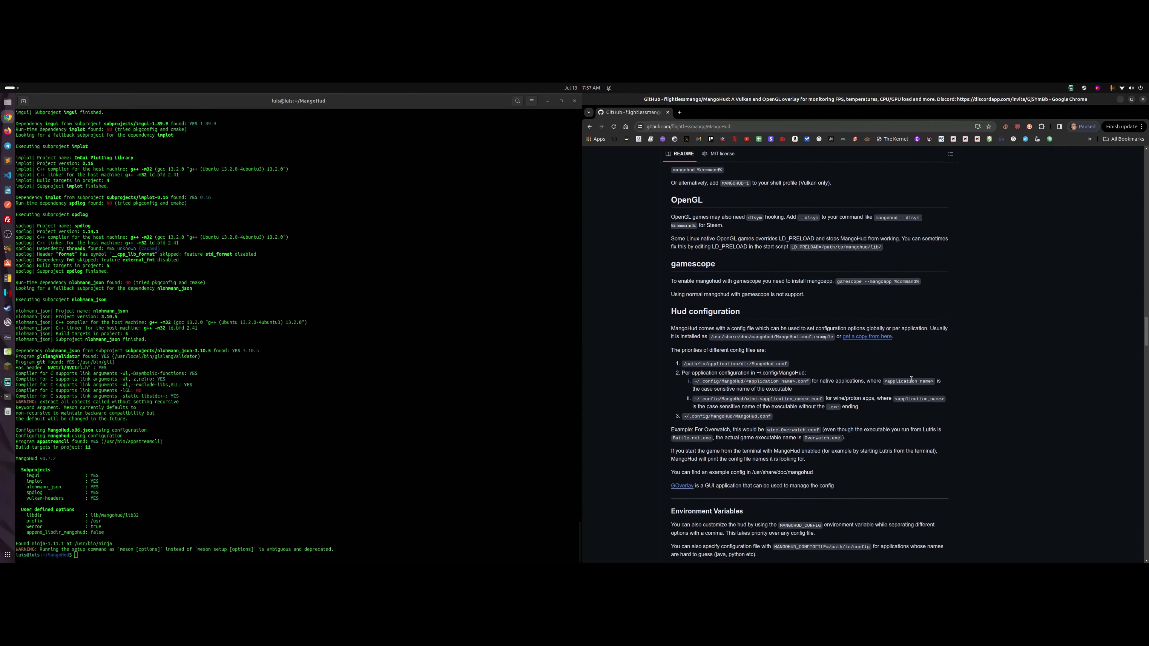
Step: Run ./build.sh to list its commands, then start ./build.sh install
scroll(879, 380, down, 4)
click(386, 412)
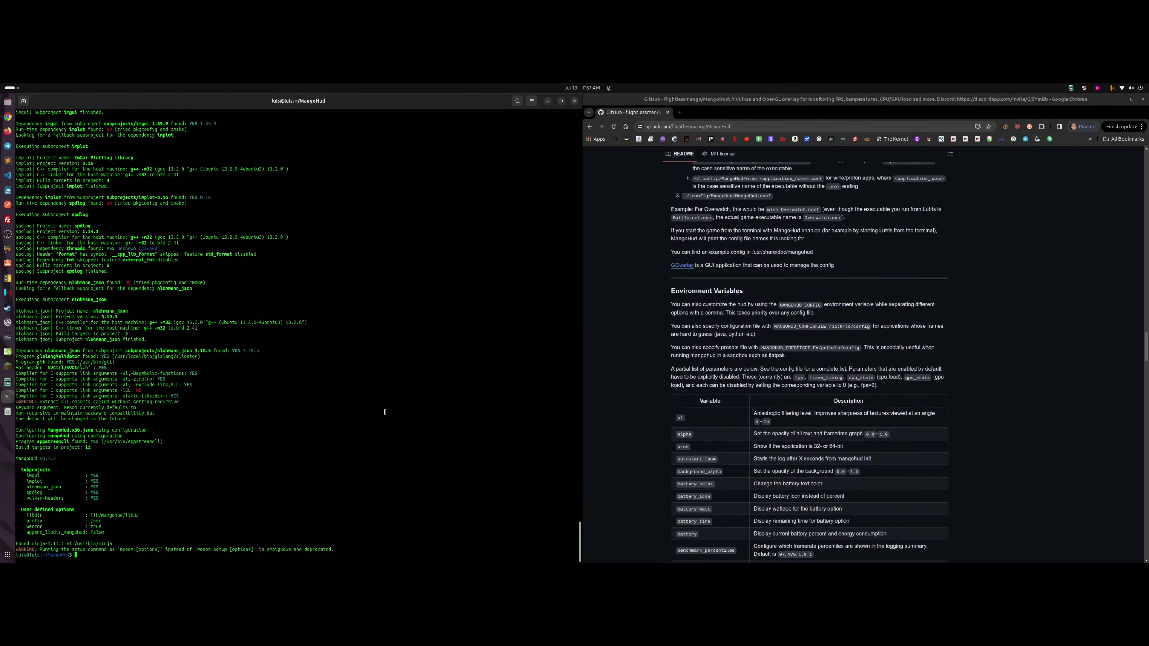
key(Up)
key(BackSpace)
key(BackSpace)
key(BackSpace)
key(BackSpace)
key(BackSpace)
key(BackSpace)
key(BackSpace)
key(BackSpace)
key(BackSpace)
key(Return)
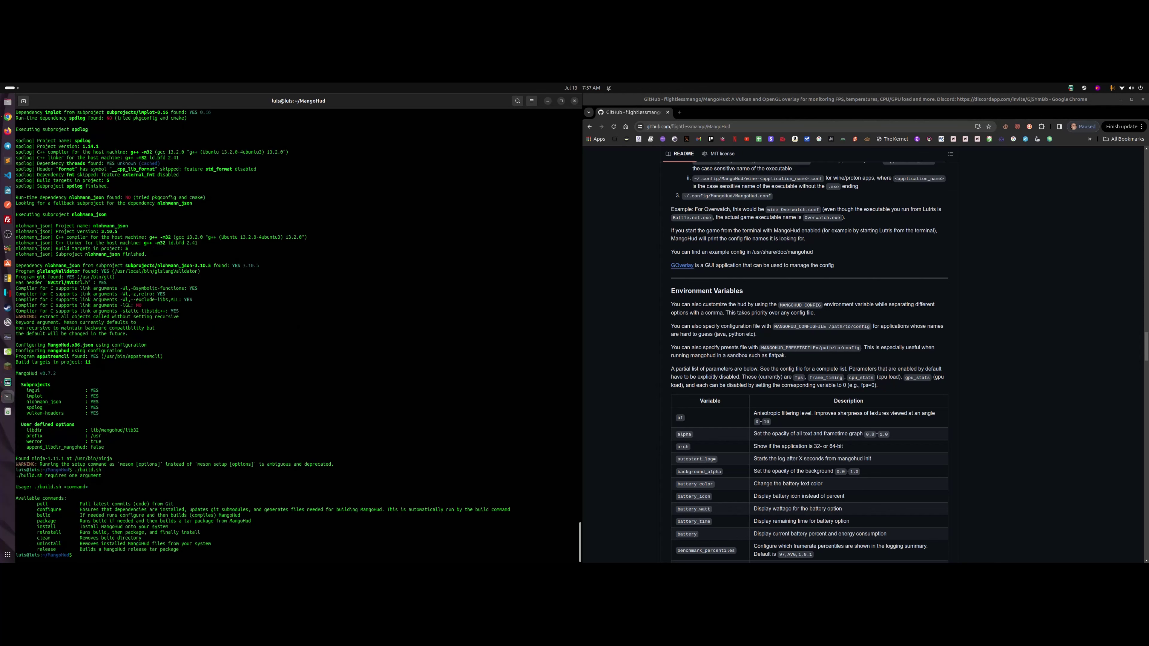
key(Up)
text(install)
key(Return)
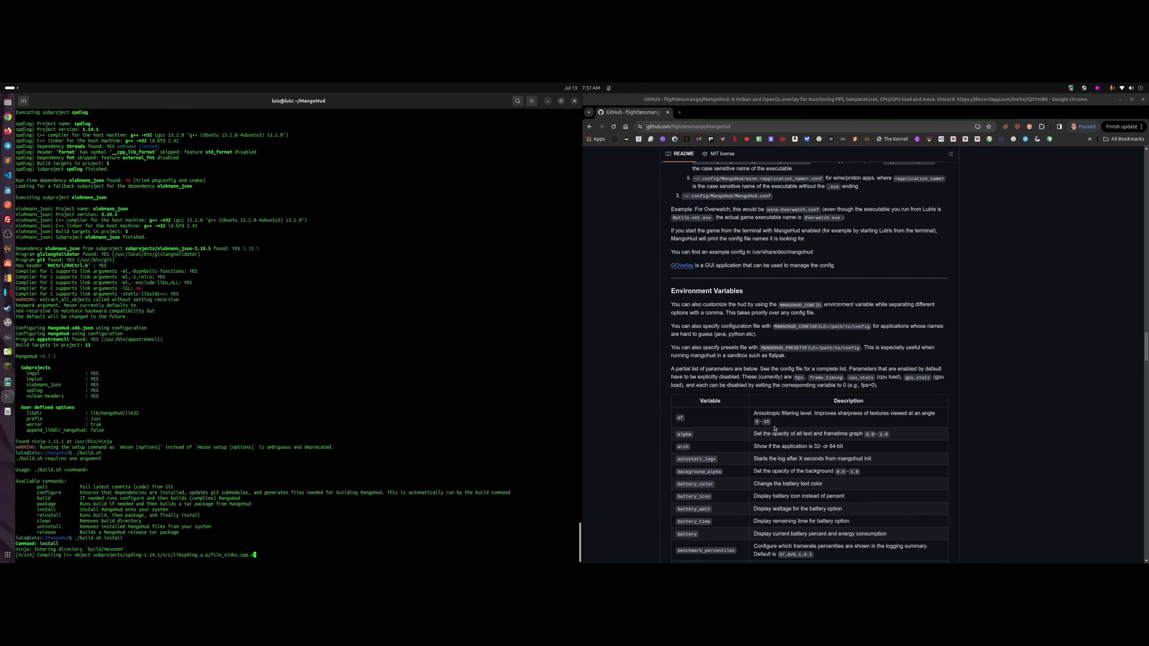
Step: Review the README parameter table during the build, highlighting the RAPL power note
scroll(774, 429, down, 5)
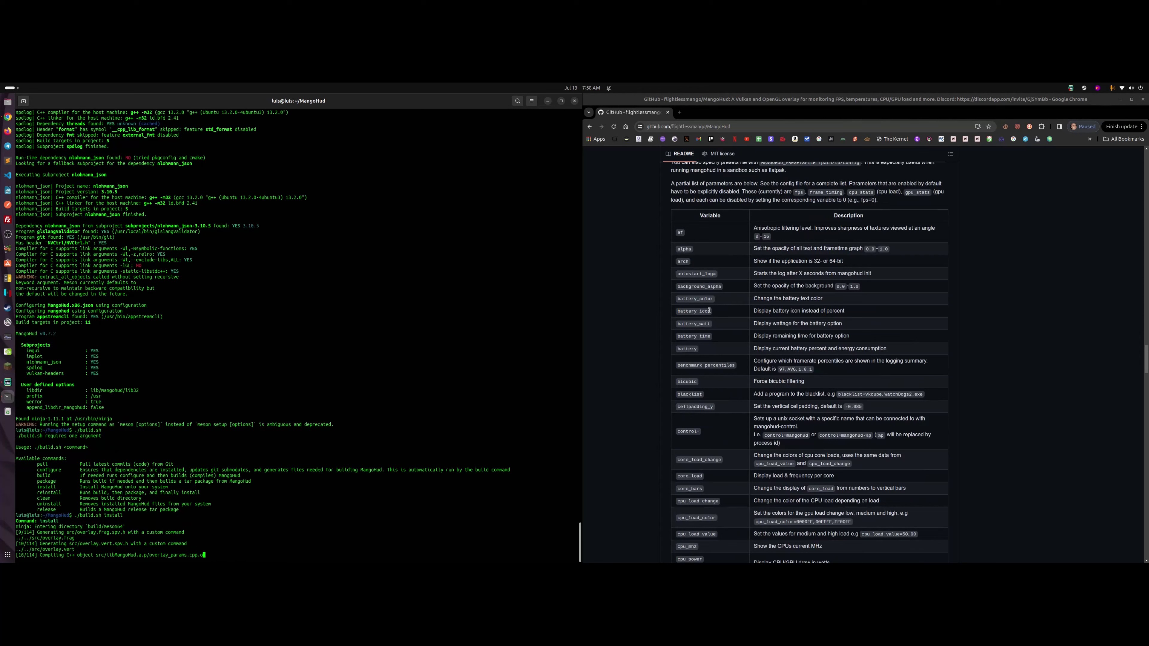
scroll(743, 367, down, 6)
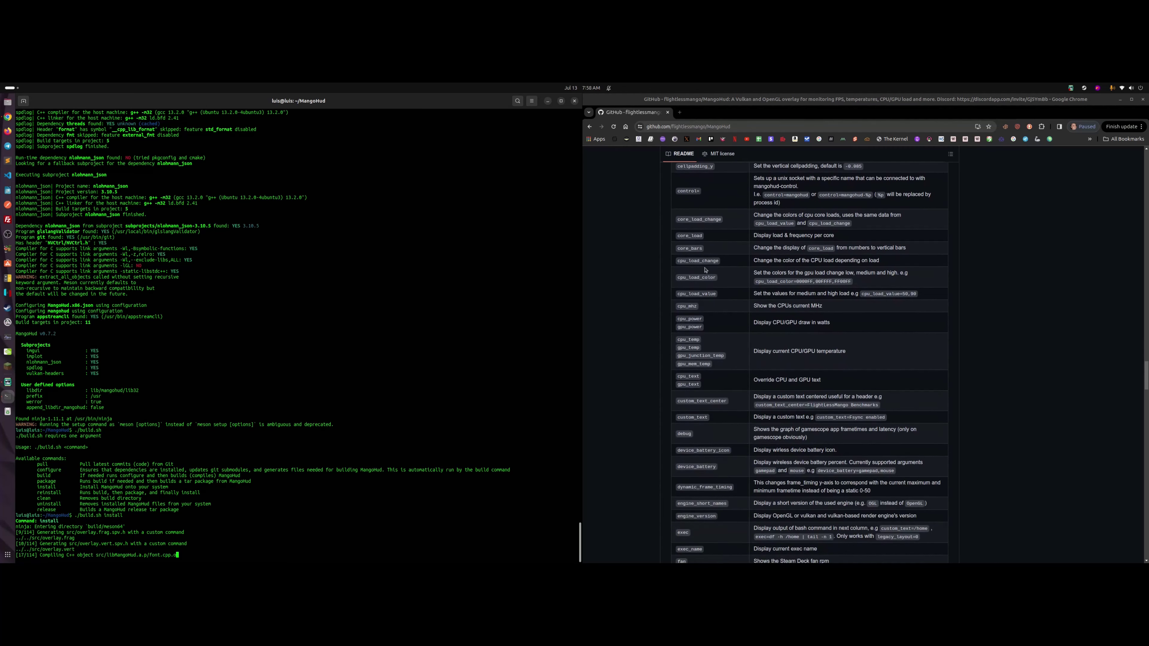
scroll(710, 376, down, 7)
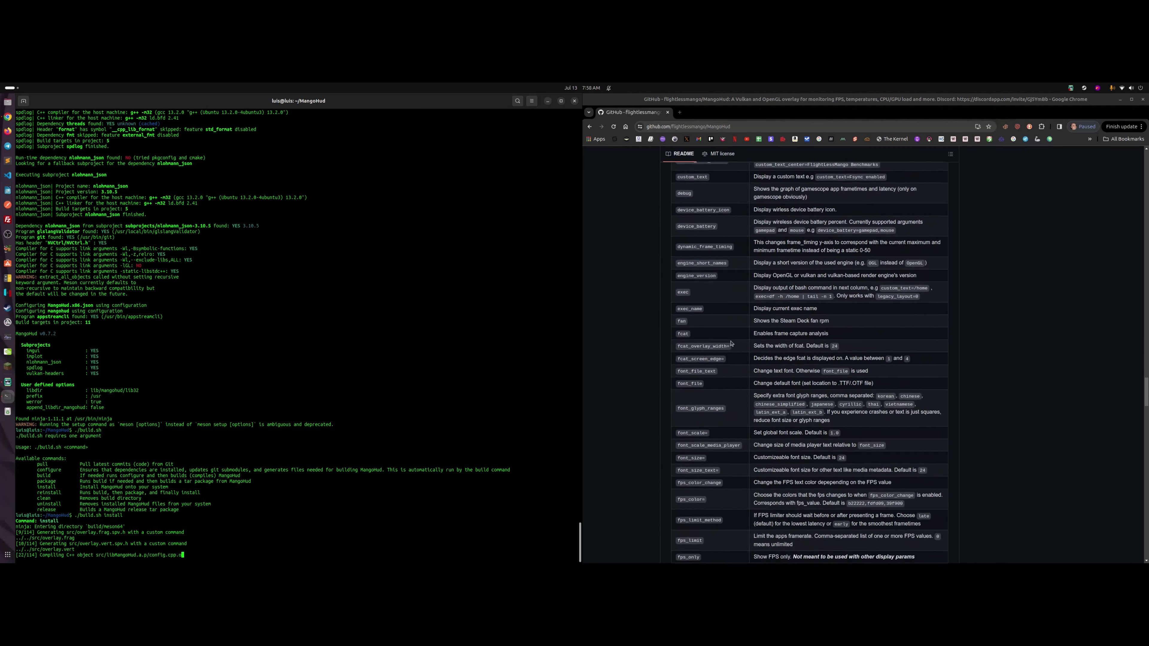
scroll(731, 344, down, 5)
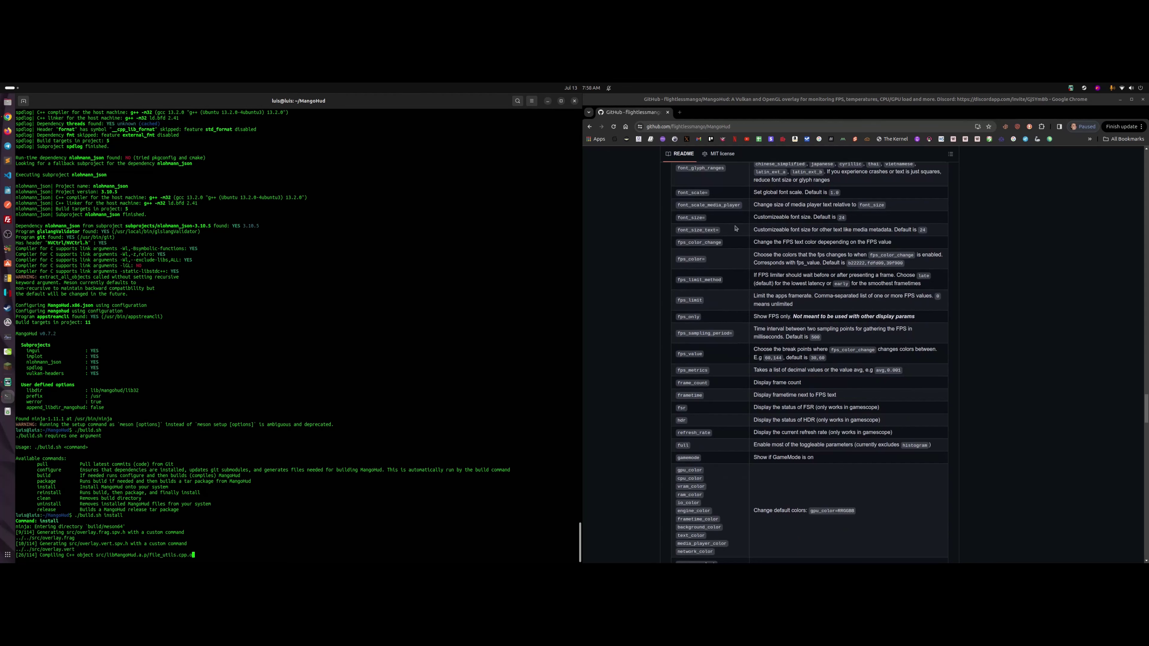
scroll(769, 353, down, 20)
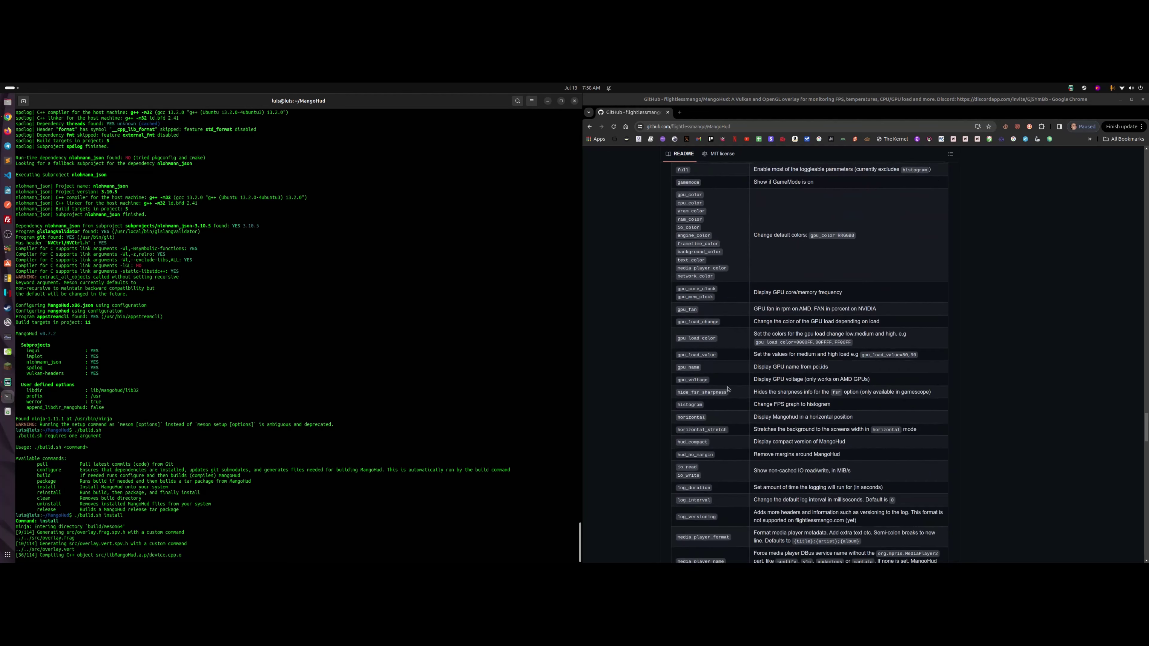
scroll(740, 378, down, 15)
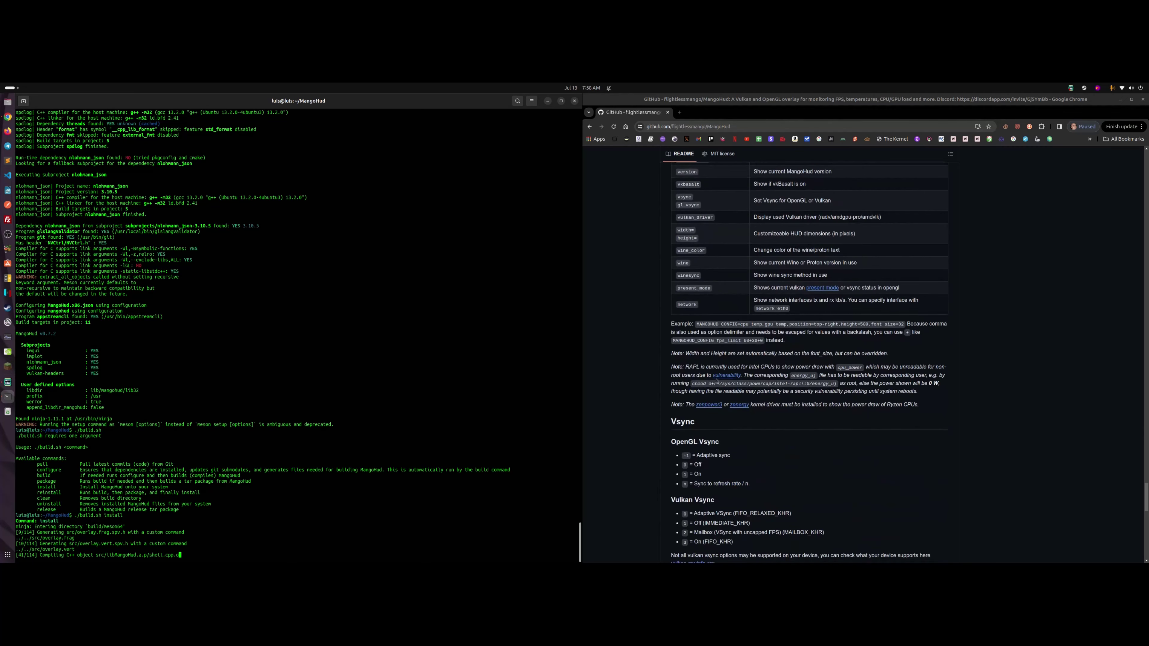
drag(672, 368, 852, 398)
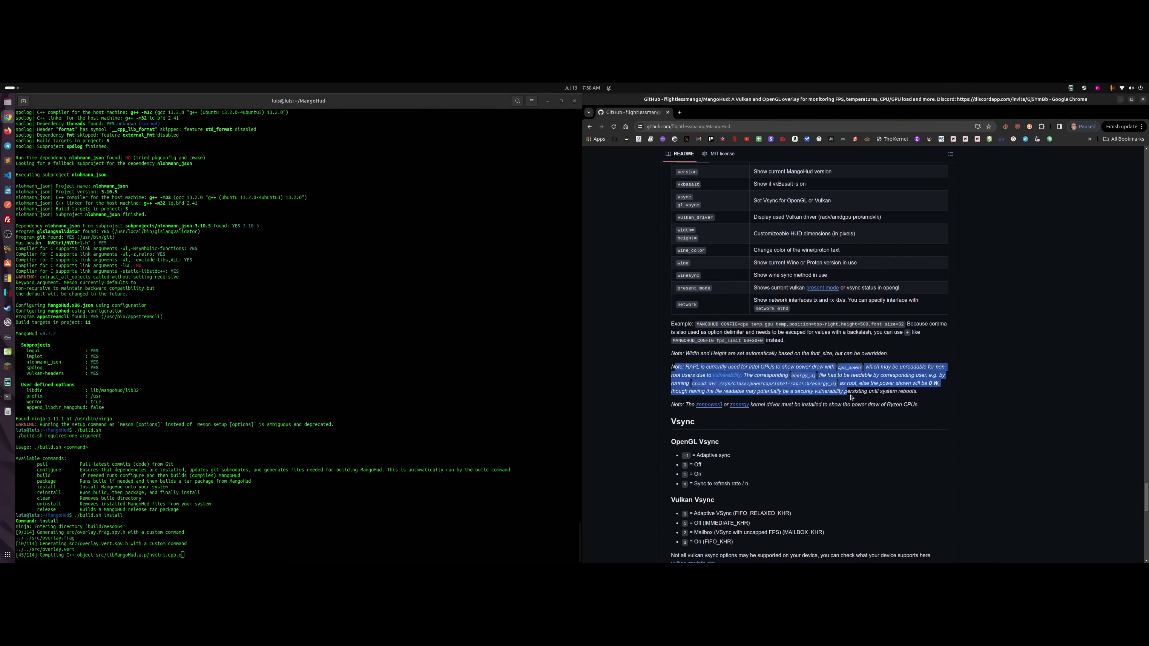
click(743, 329)
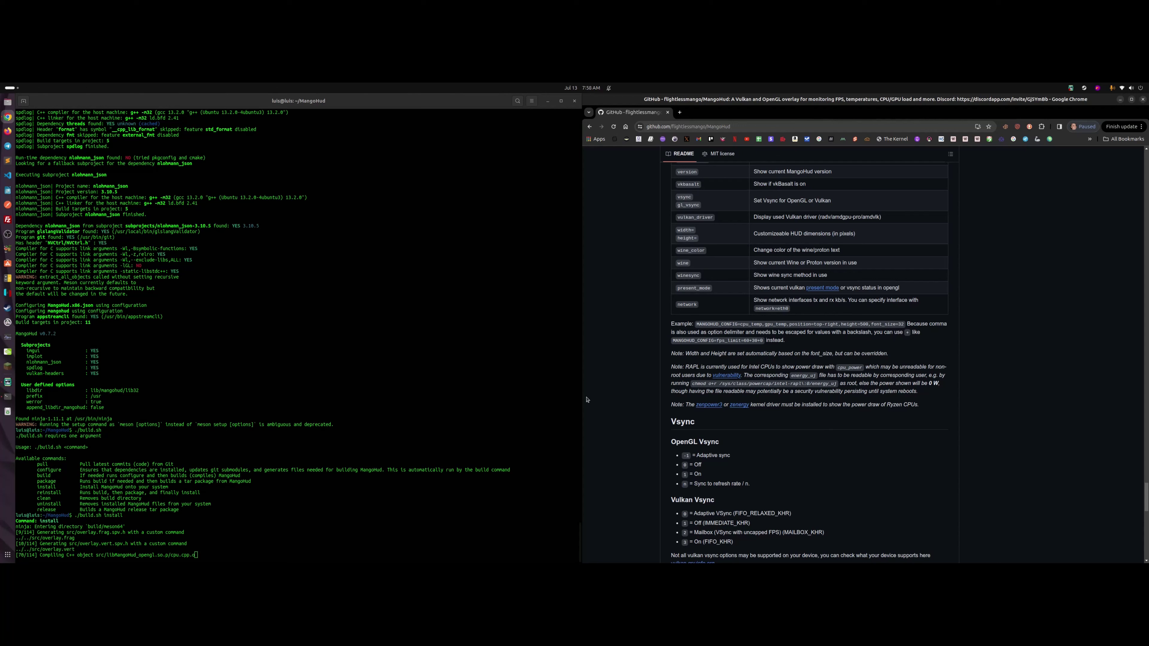
click(481, 376)
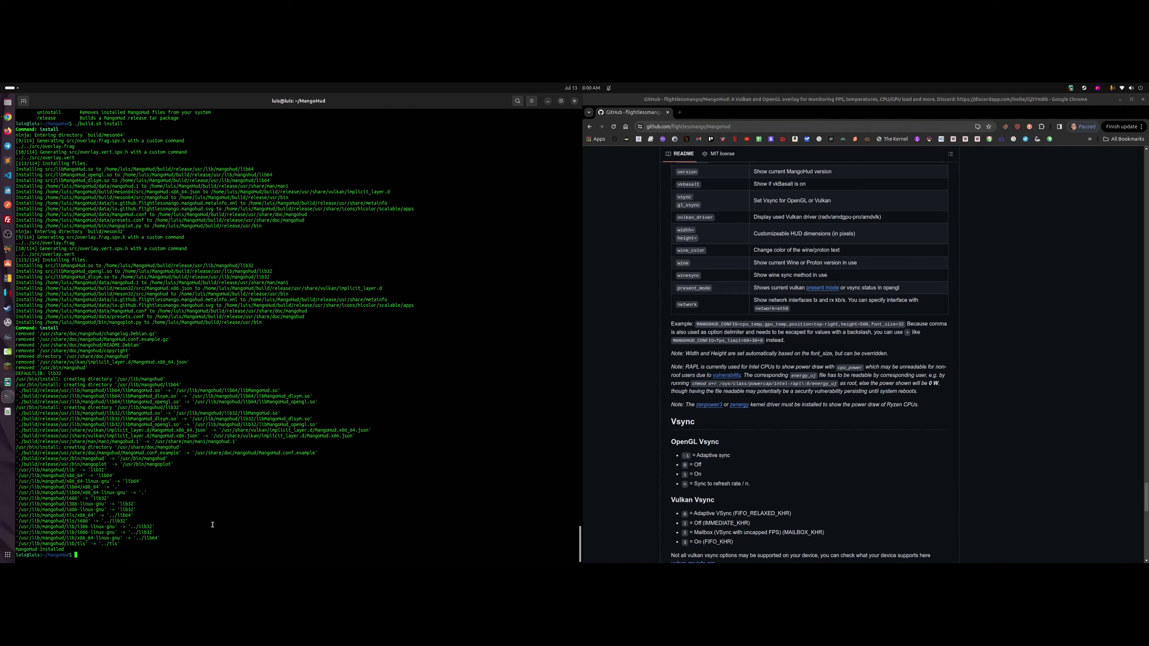
Step: Move to ~/.config/MangoHud and list its files
text(cd ..)
key(Return)
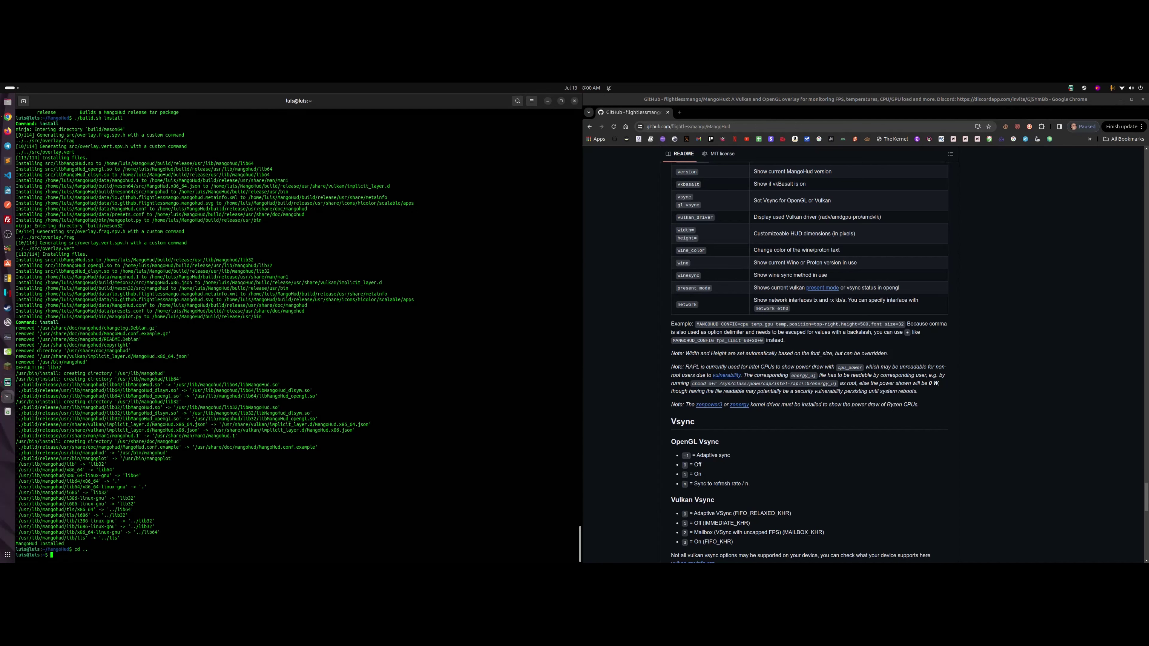
text(cd .config/MangoHud/)
key(Return)
text(ls)
key(Return)
Step: Open MangoHud.conf in nano, look through its settings, and exit
text(nano Man)
key(Tab)
key(Return)
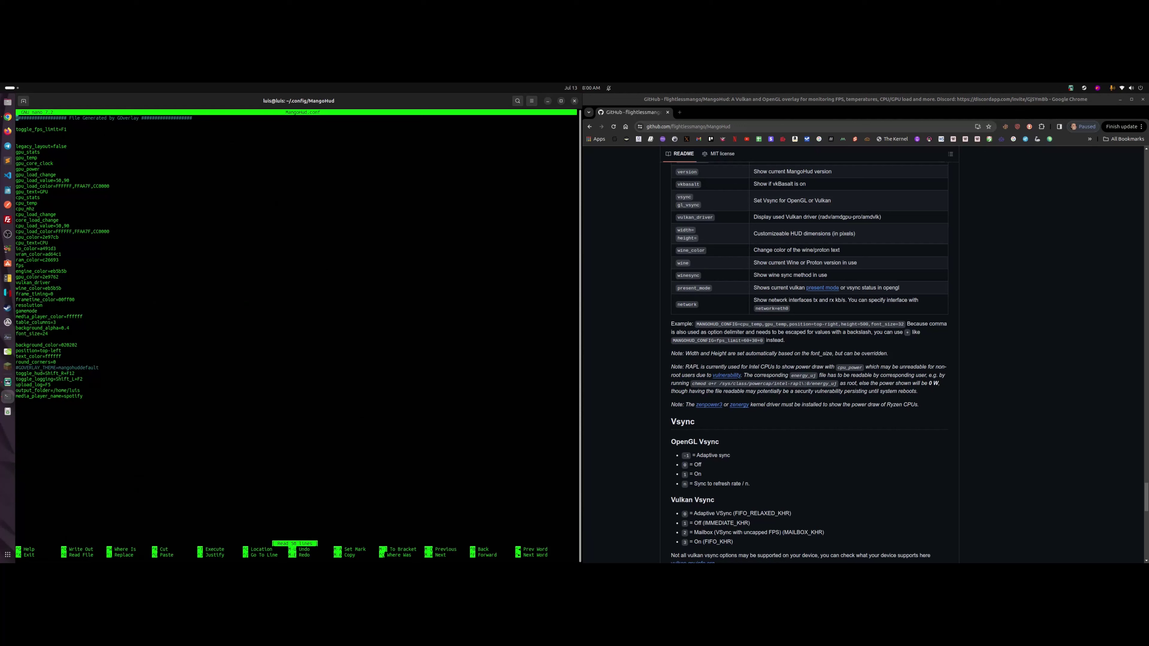
key(Down)
key(Down)
key(Down)
click(17, 118)
key(Down)
key(Down)
key(Down)
key(Down)
key(Down)
key(Down)
key(Down)
key(Down)
key(Down)
key(Down)
key(Down)
key(Down)
key(Down)
key(Down)
key(Down)
key(Down)
key(Down)
key(Down)
key(Down)
key(Down)
key(Up)
key(Up)
key(Up)
key(Up)
key(Up)
key(Up)
key(Up)
key(Up)
key(Up)
key(Up)
key(Up)
key(Up)
key(Up)
key(Up)
key(Up)
key(Up)
key(Up)
key(Up)
key(Up)
key(Up)
key(Down)
key(Down)
key(Down)
key(Down)
key(Down)
key(Down)
key(Down)
key(Down)
key(Down)
key(Down)
key(Down)
key(Down)
key(Down)
key(Down)
key(Down)
key(Down)
key(Down)
key(ctrl+x)
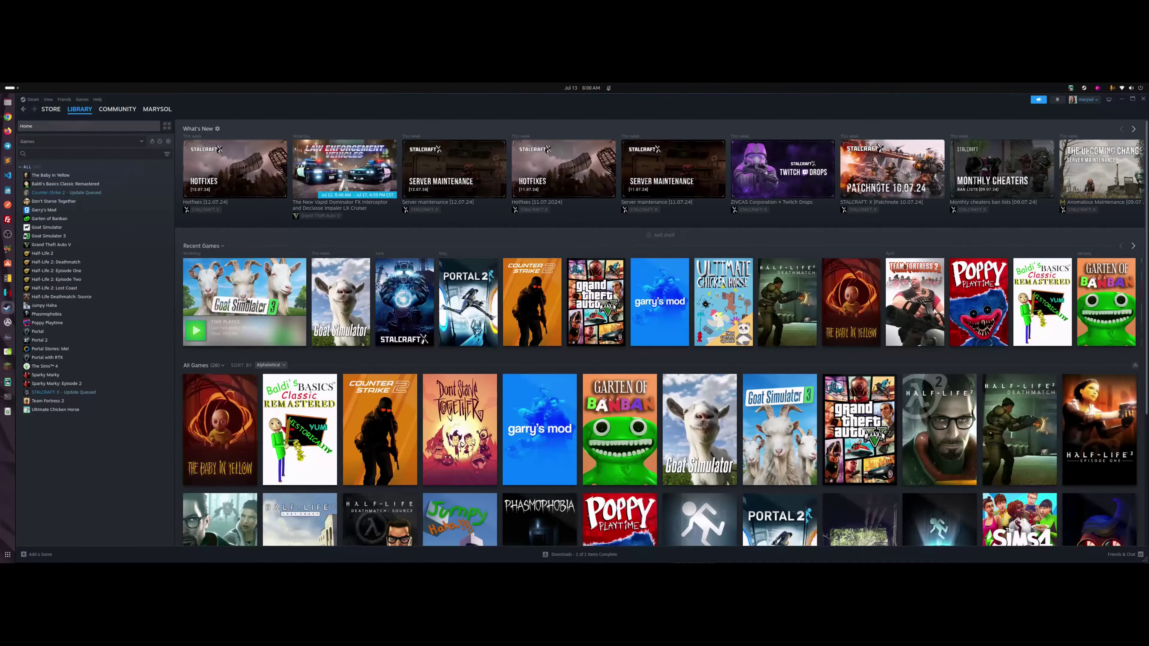
Step: Launch Goat Simulator 3, check its empty launch options in Properties, and launch again
click(194, 335)
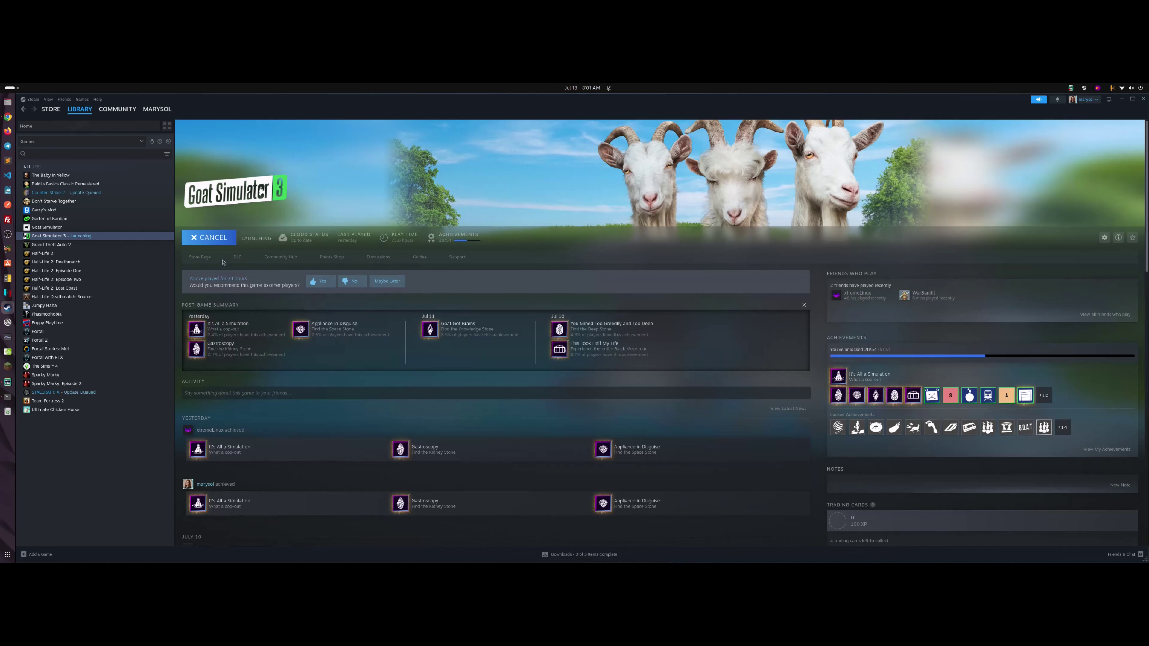
right_click(67, 239)
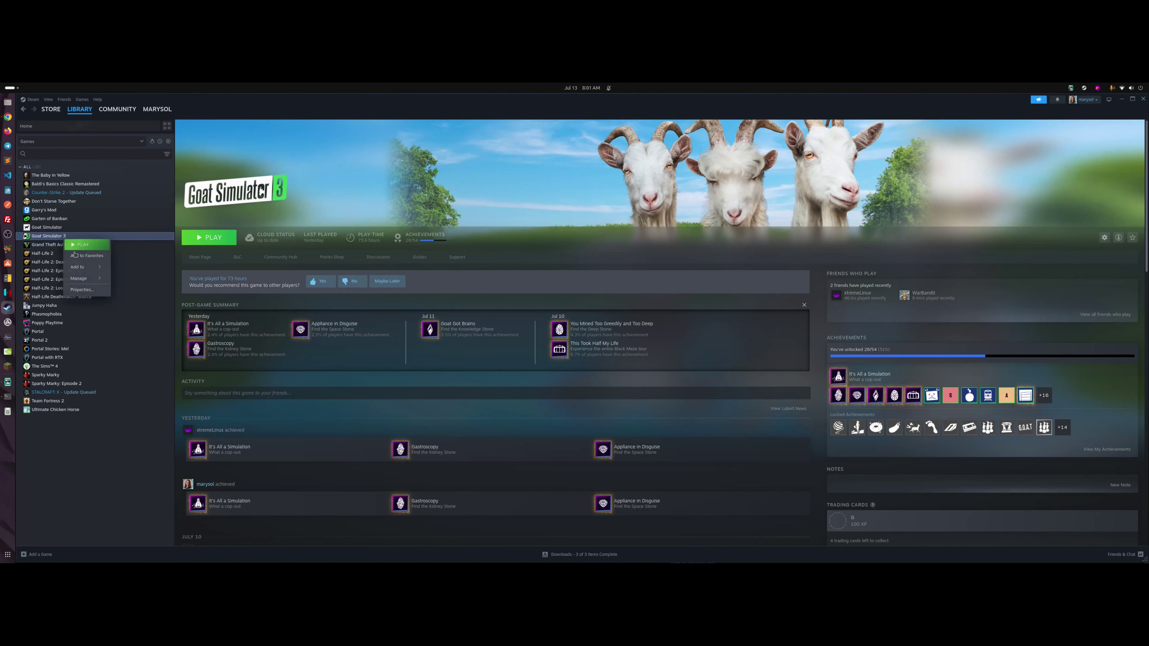
click(82, 290)
click(554, 346)
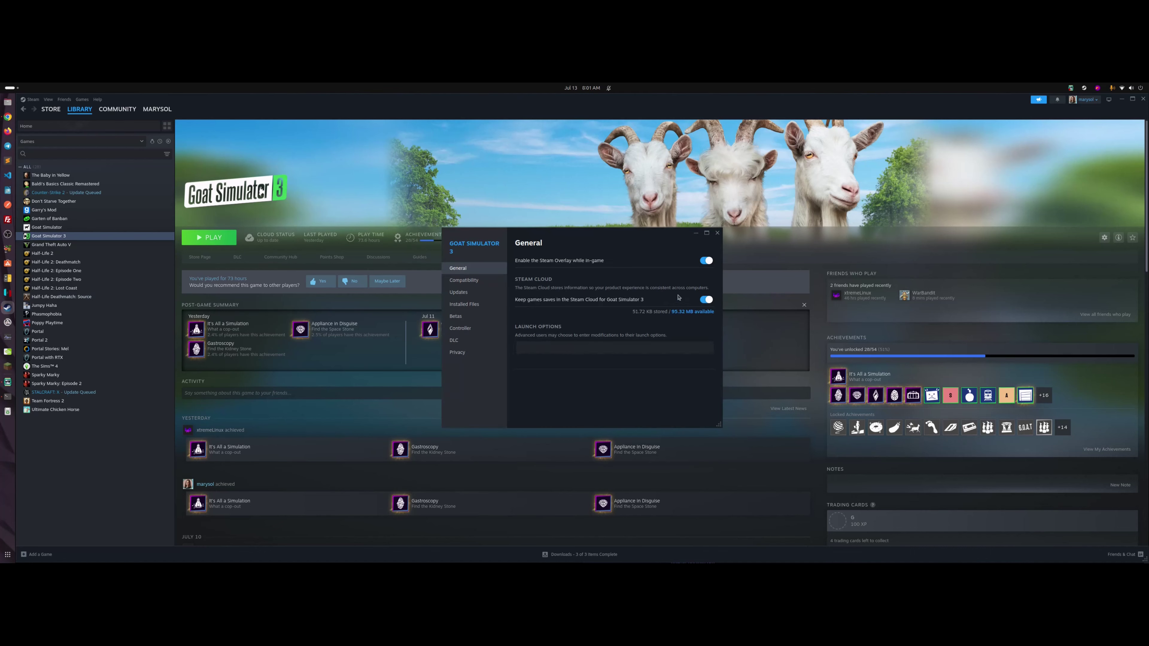
click(717, 233)
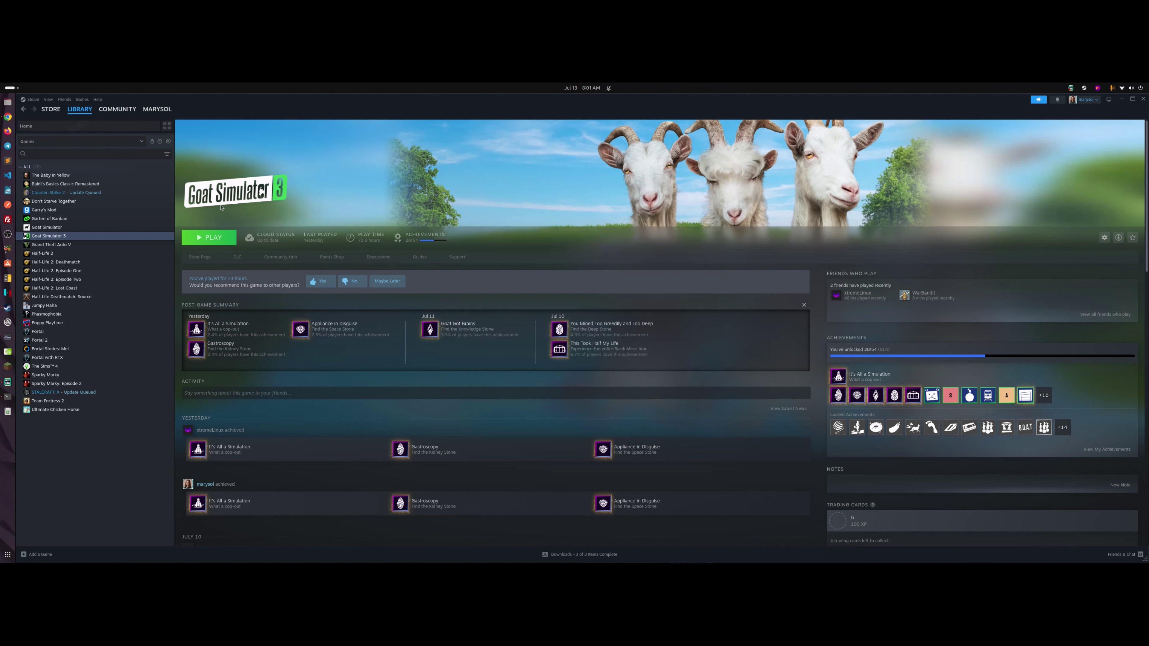
click(211, 238)
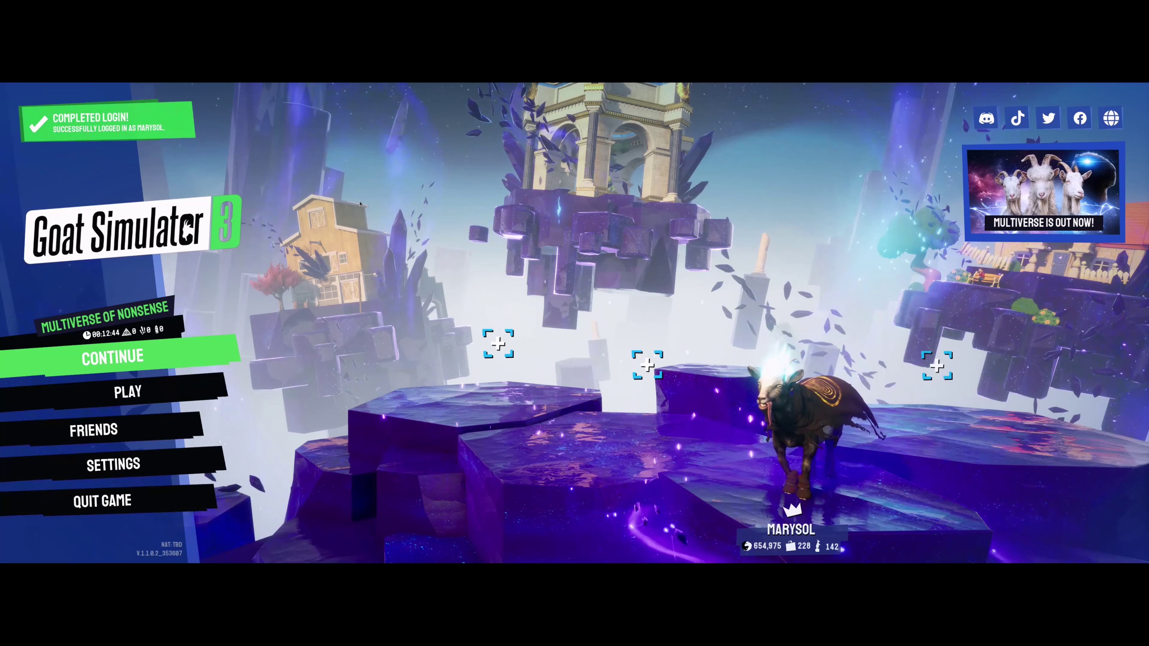
Step: Leave the game running, return to the terminal, and recall nano MangoHud.conf from history
key(alt+Tab)
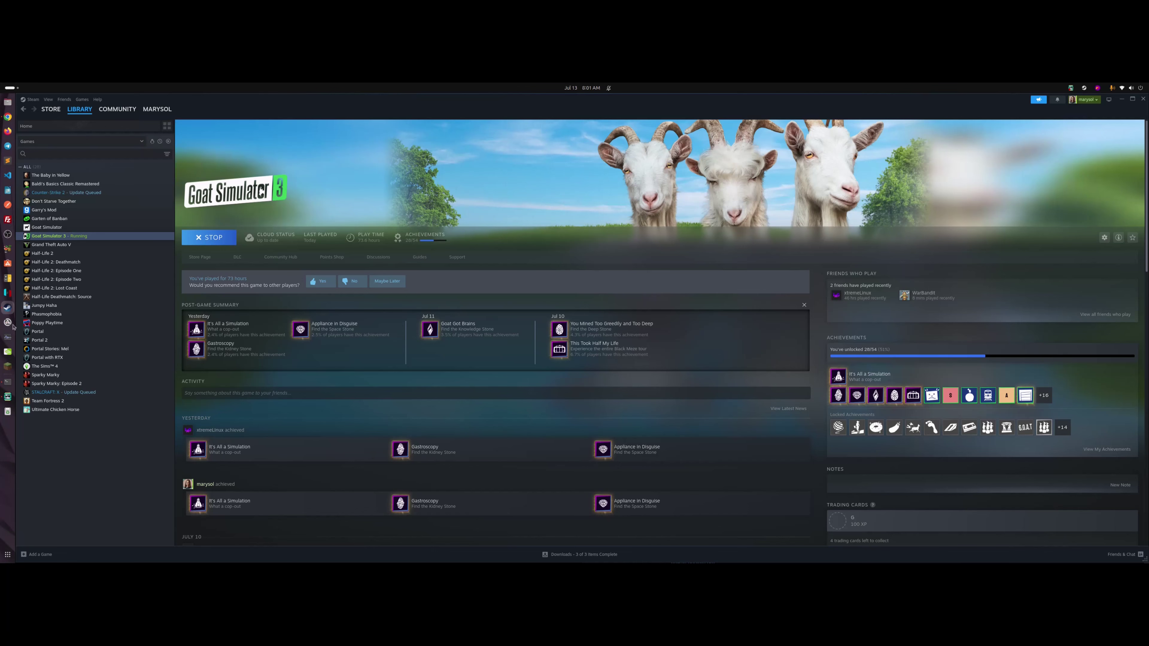
click(7, 382)
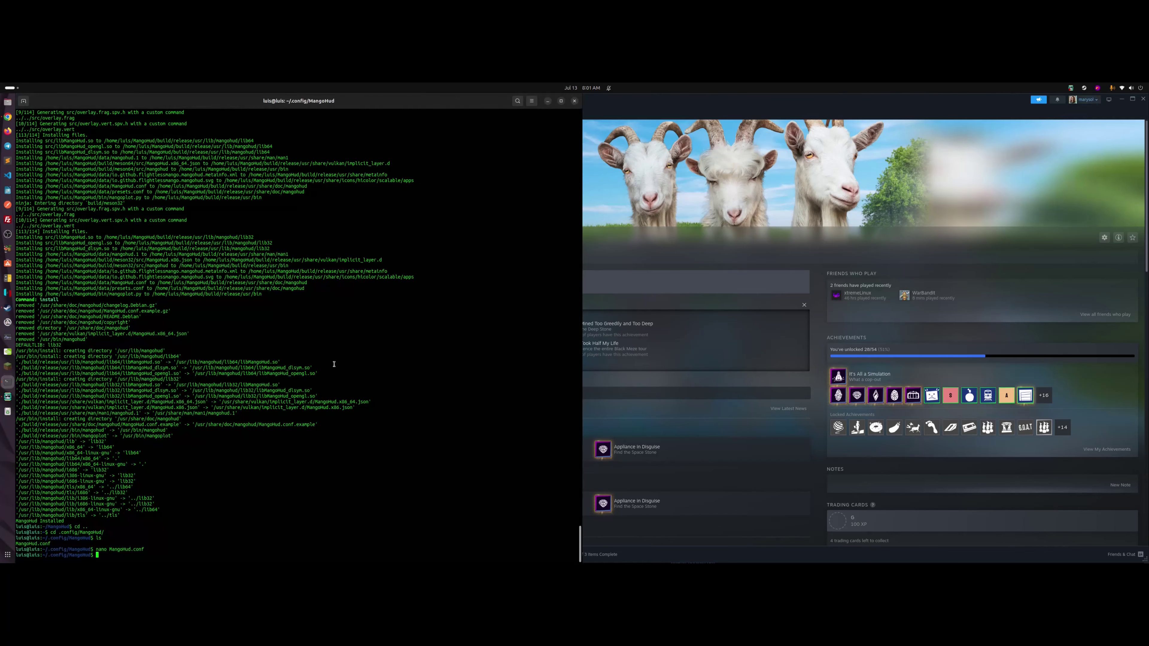
key(Up)
key(Up)
key(Up)
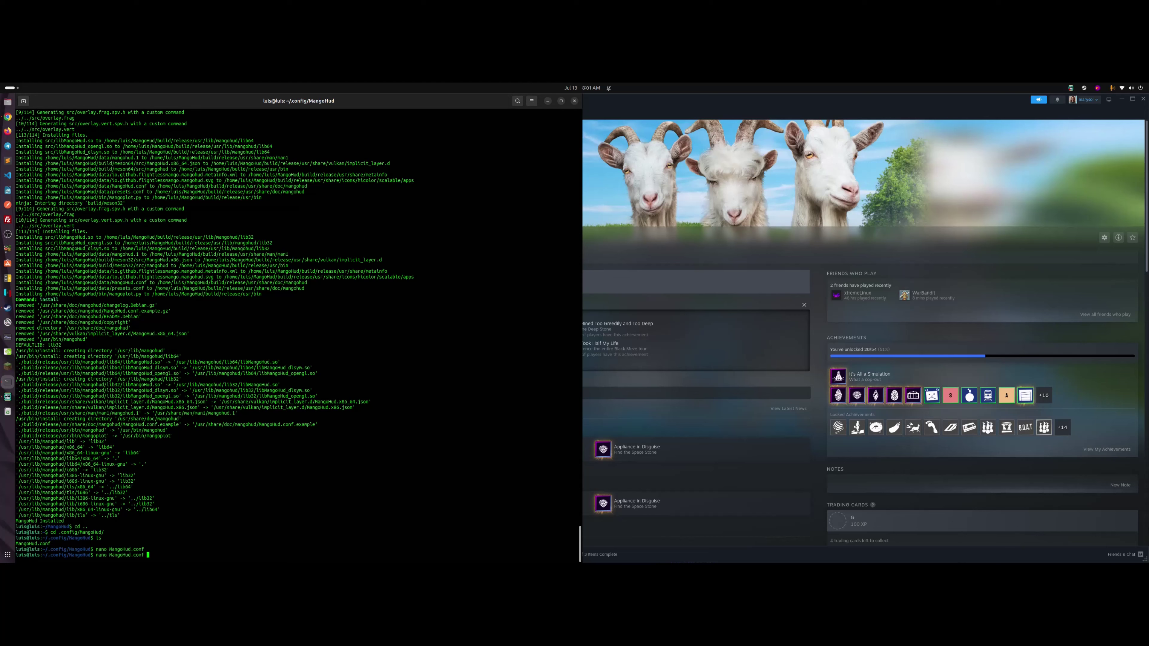